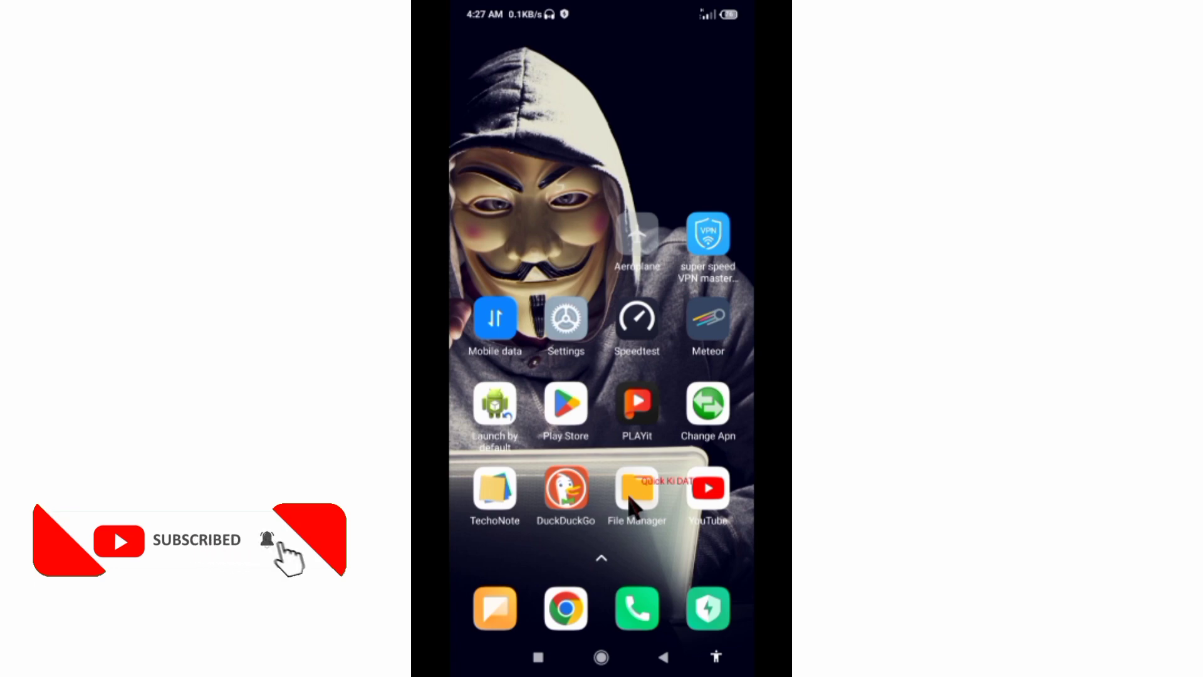
- Start a new access point for the BSNL MOBILE SIM in the phone's mobile network settings
{"action": "left_click", "coordinate": [563, 320]}
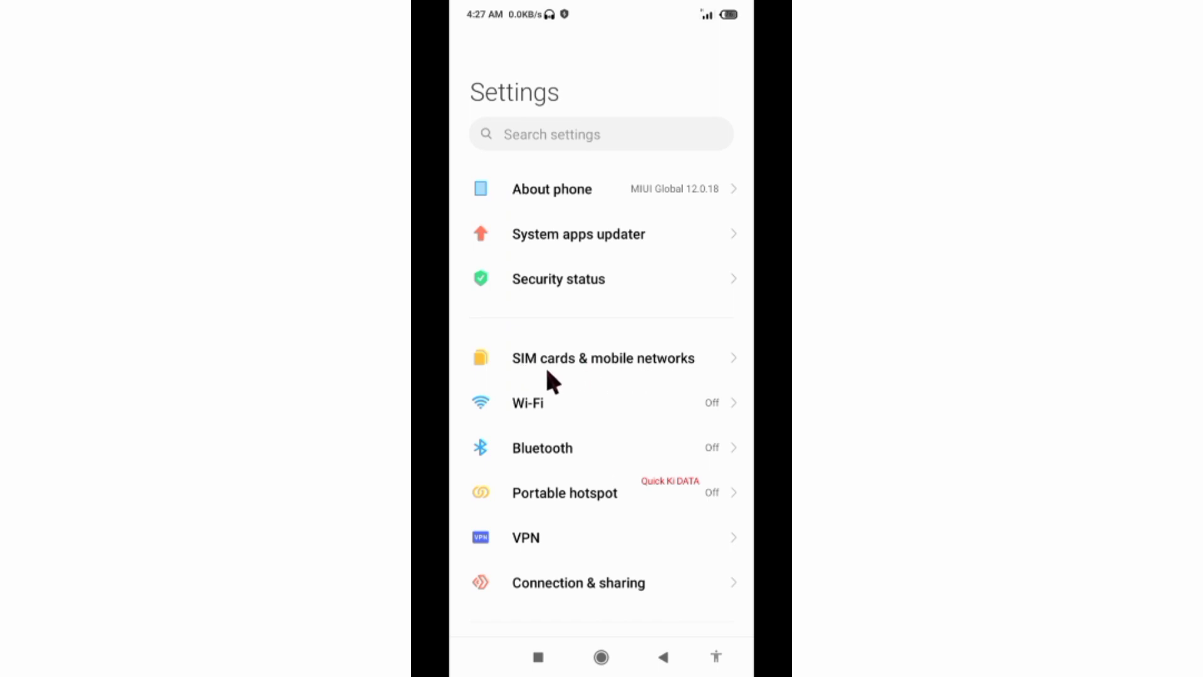
{"action": "left_click", "coordinate": [616, 370]}
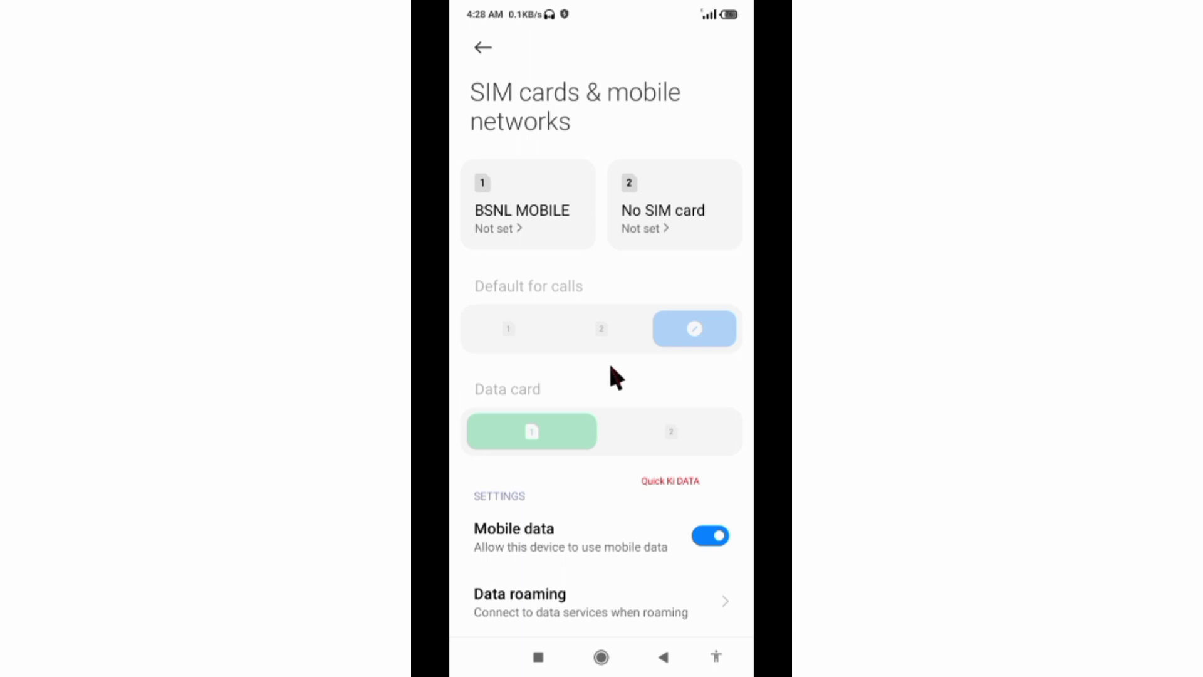
{"action": "left_click", "coordinate": [536, 232]}
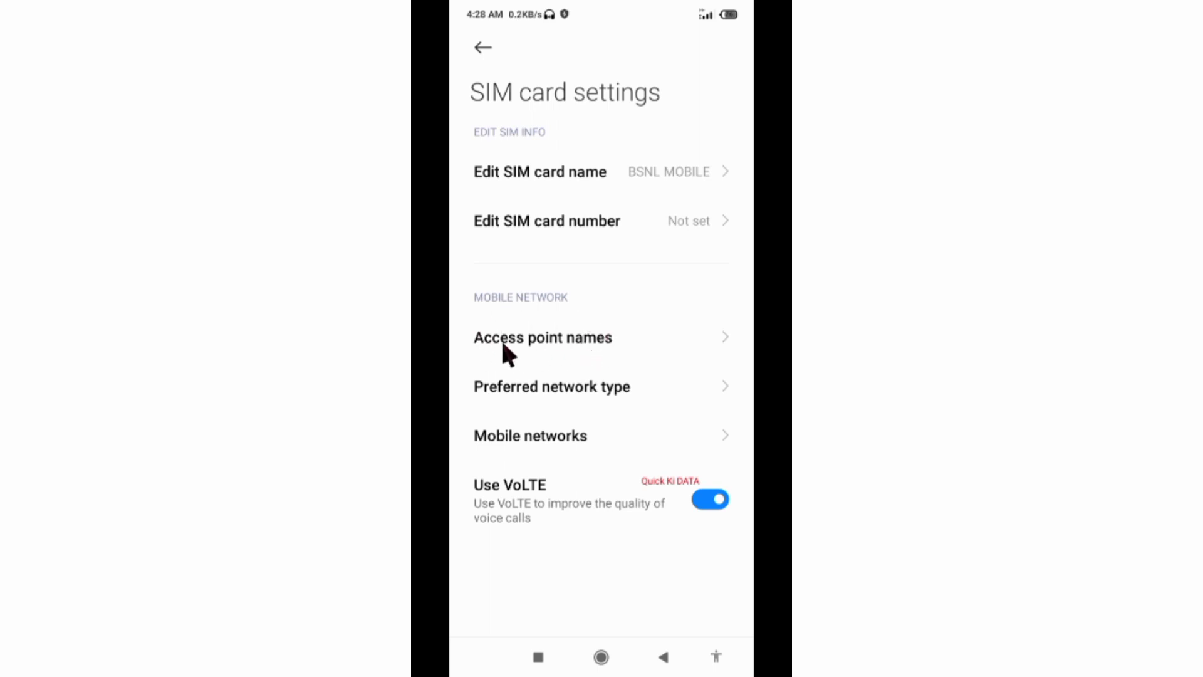
{"action": "left_click", "coordinate": [563, 345]}
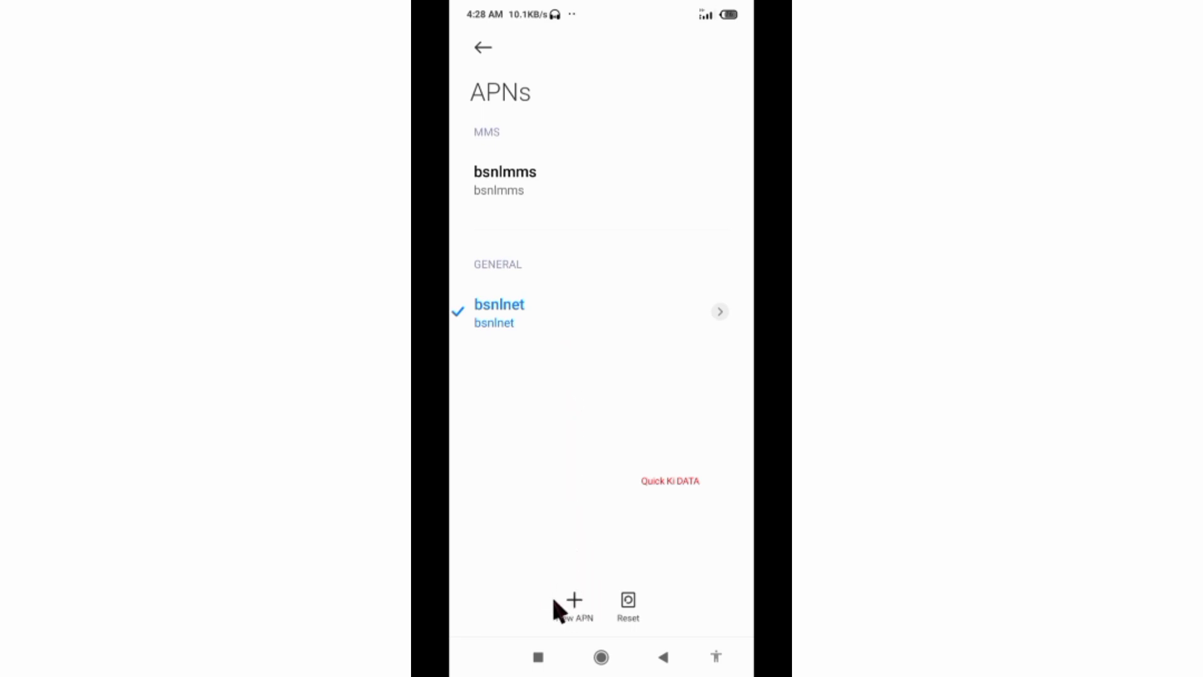
{"action": "left_click", "coordinate": [579, 599]}
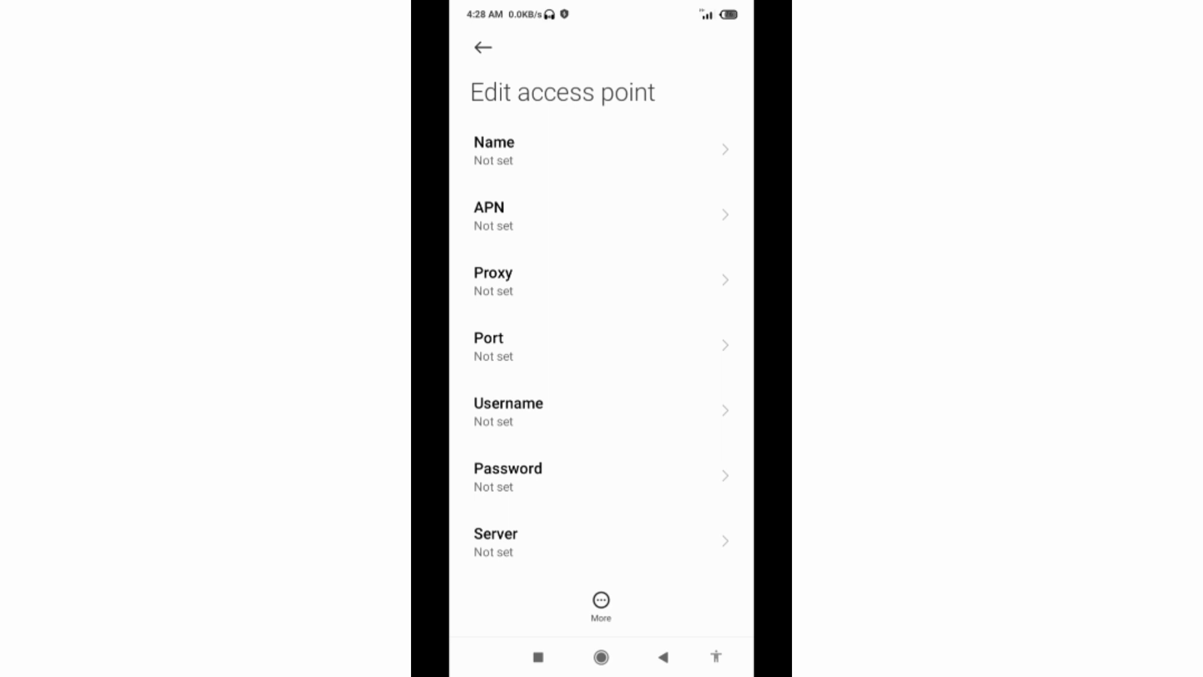
- Set the new access point's name to BSNL
{"action": "left_click", "coordinate": [495, 150]}
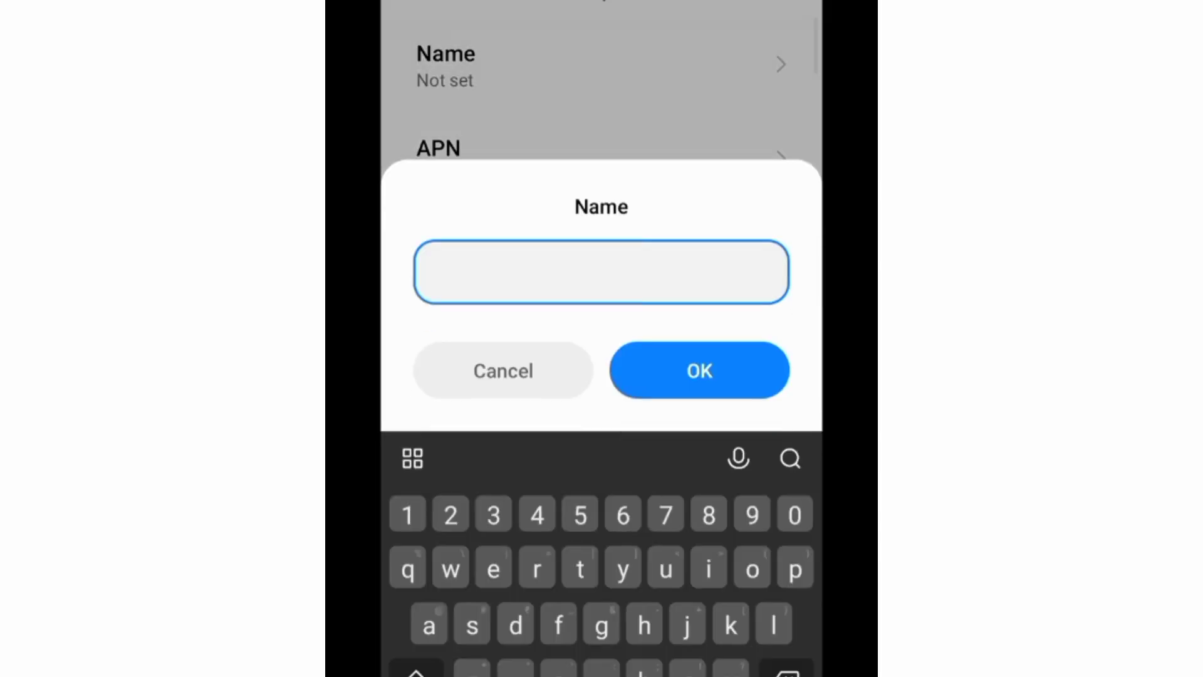
{"action": "type", "text": "BS"}
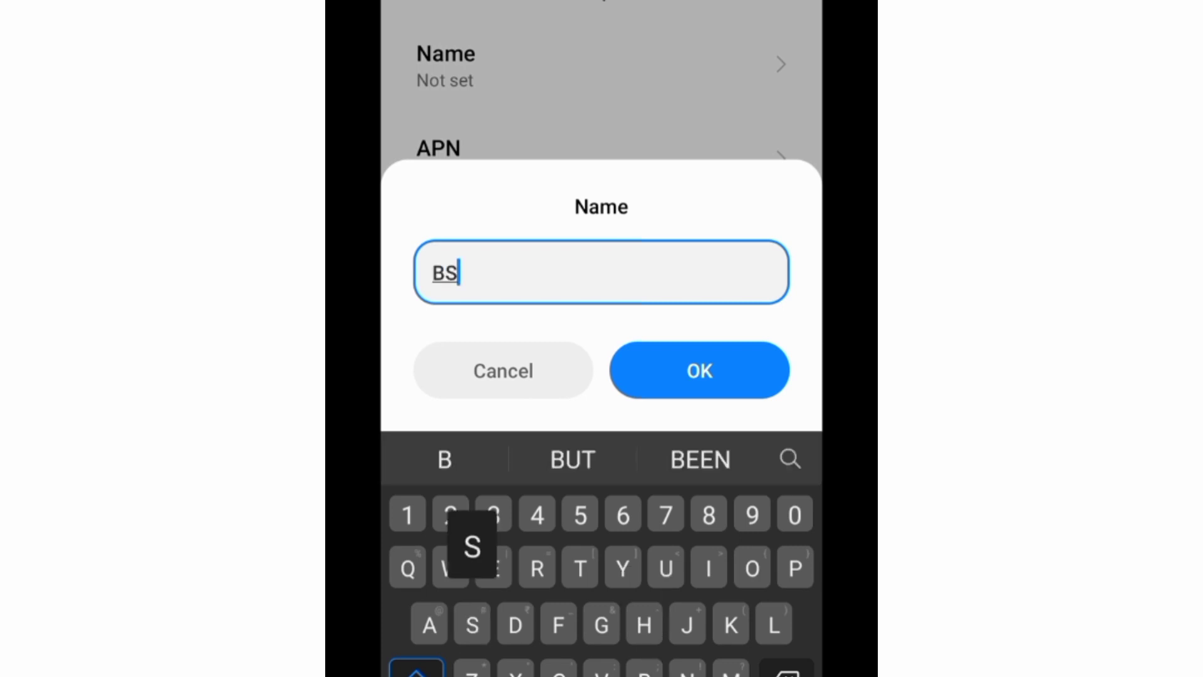
{"action": "type", "text": "NL"}
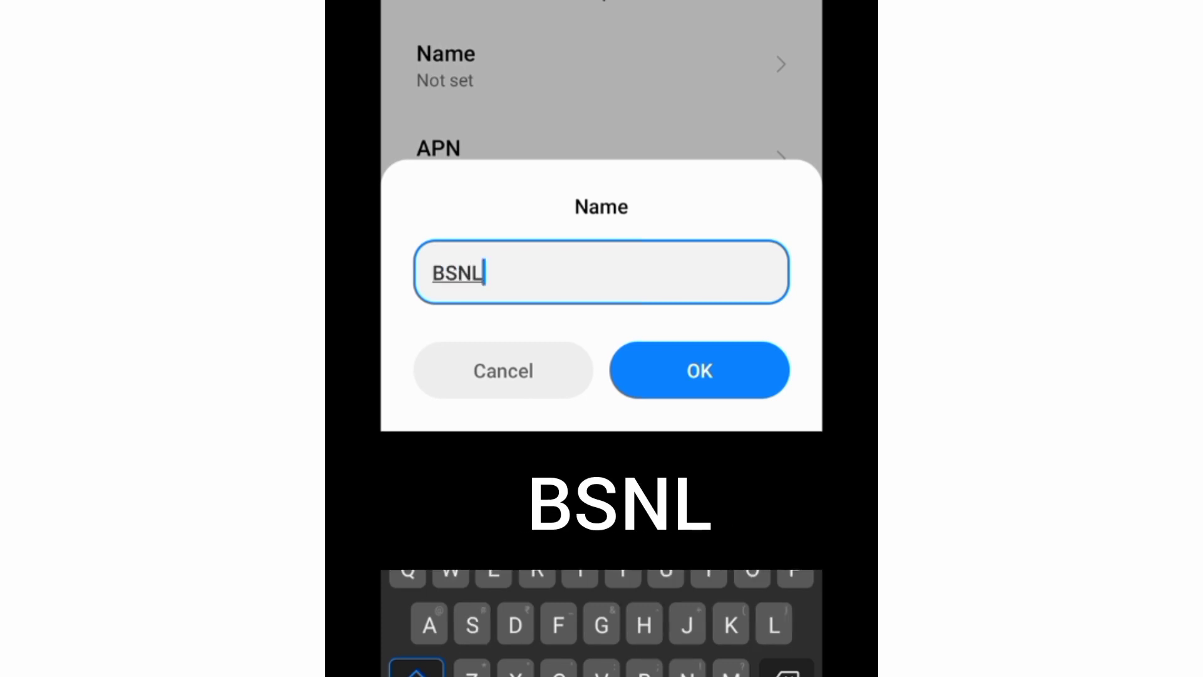
{"action": "left_click", "coordinate": [700, 370]}
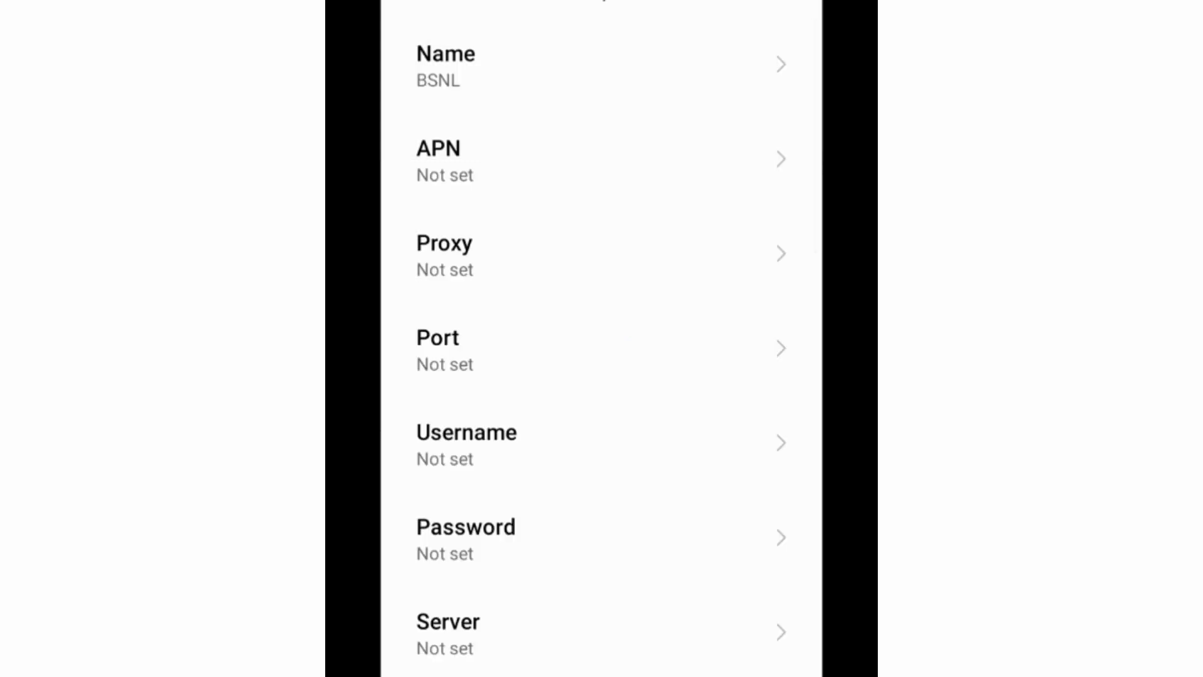
- Set the access point's APN value to internet
{"action": "left_click", "coordinate": [601, 159]}
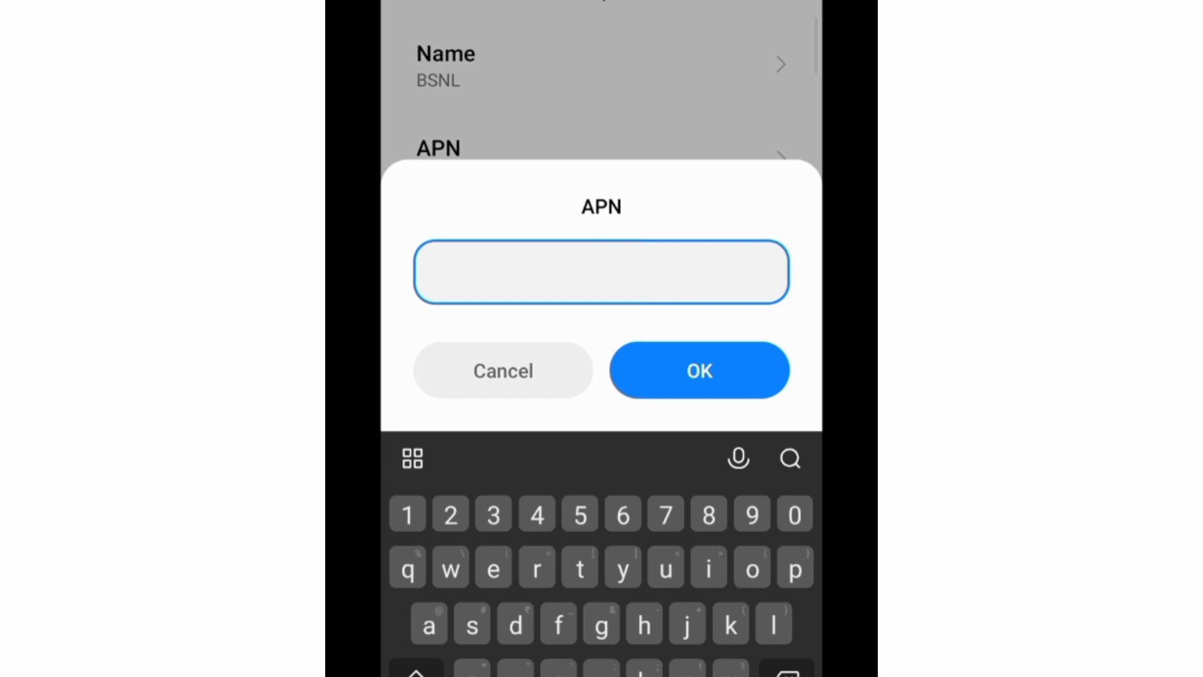
{"action": "type", "text": "inte"}
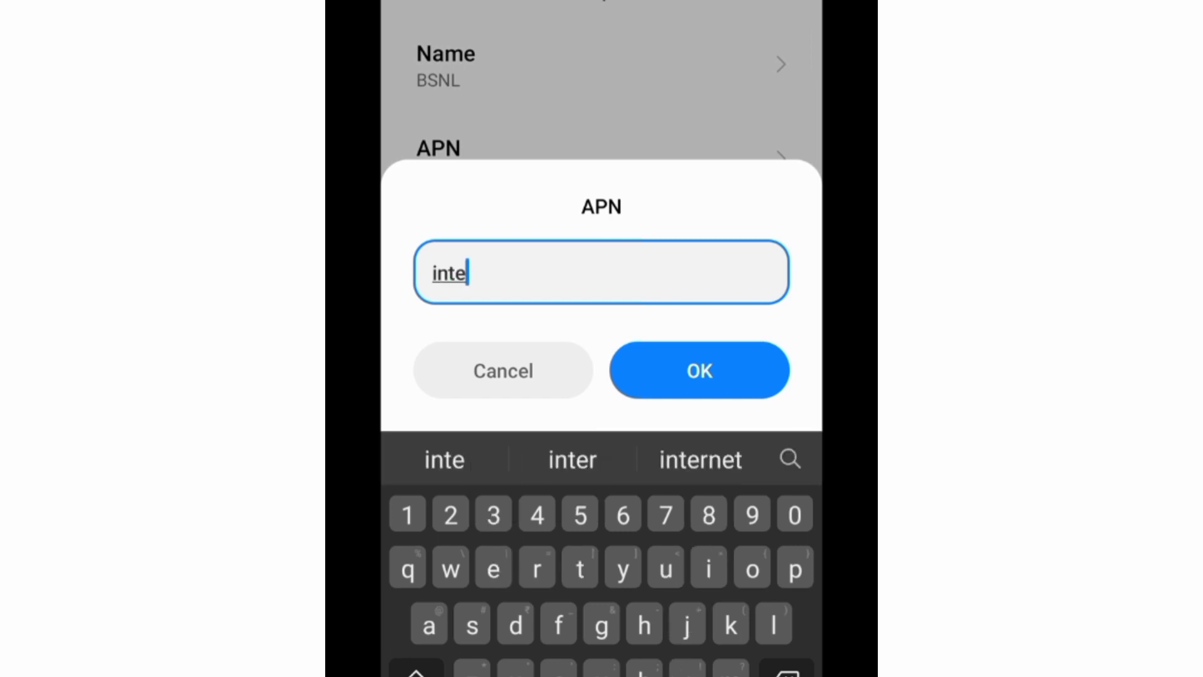
{"action": "type", "text": "rnet"}
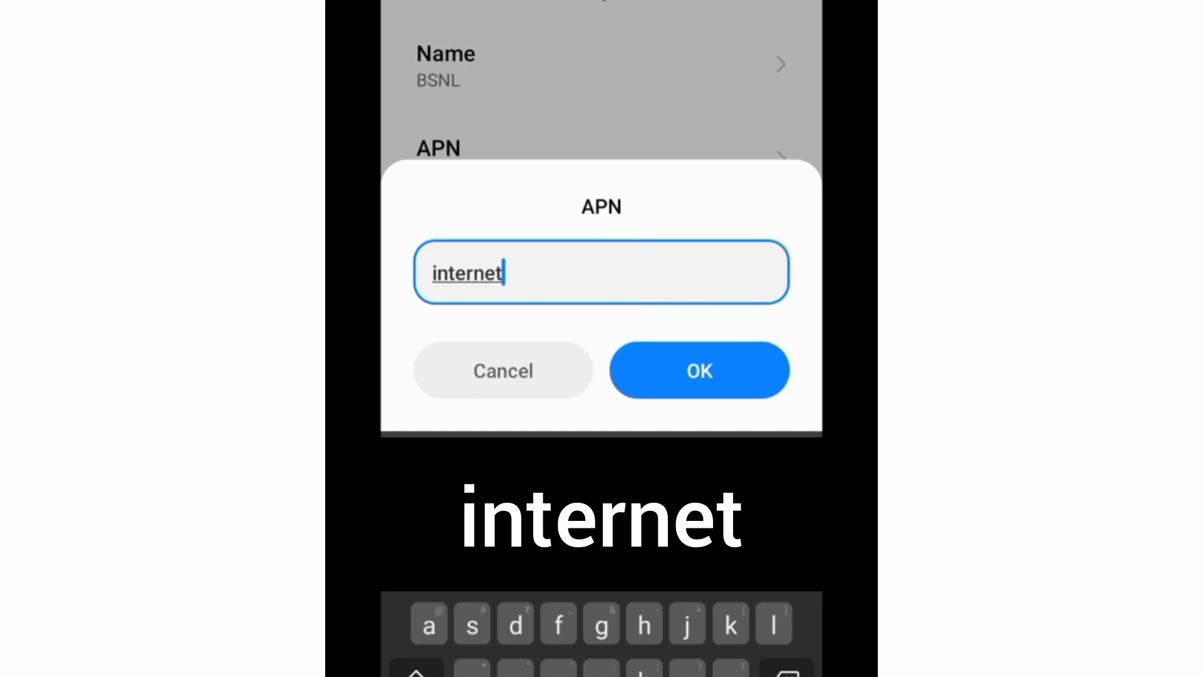
{"action": "left_click", "coordinate": [700, 370]}
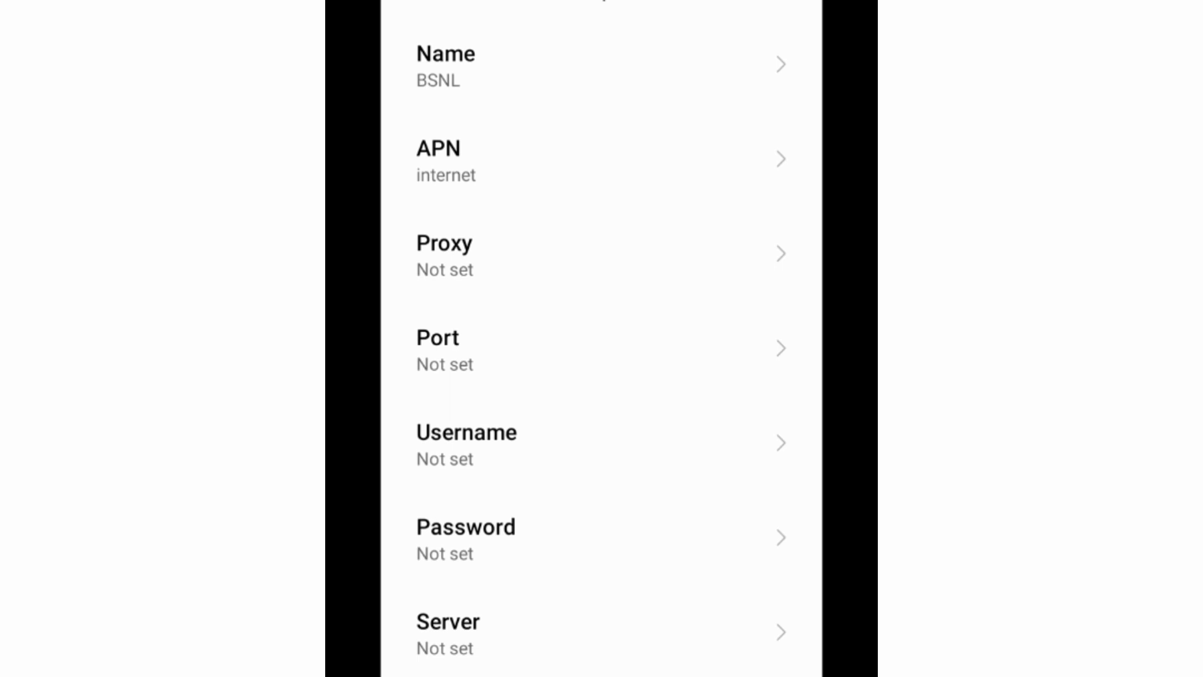
- Set the access point's username to bsnlnet
{"action": "left_click", "coordinate": [467, 444]}
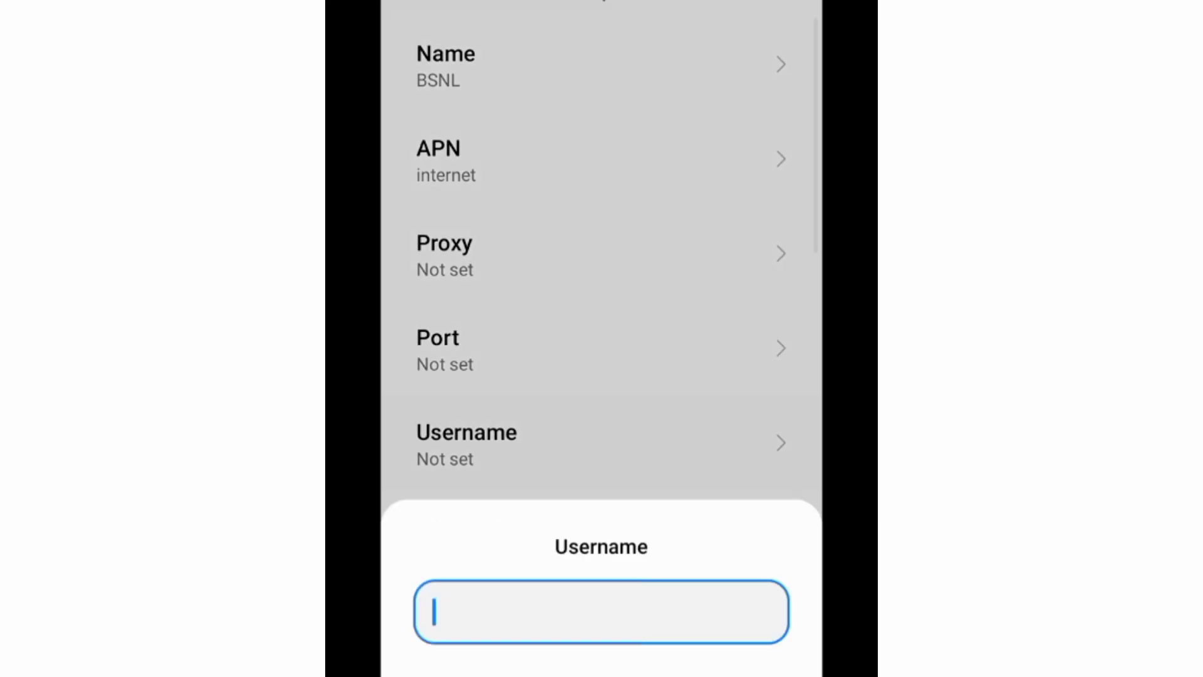
{"action": "type", "text": "bs"}
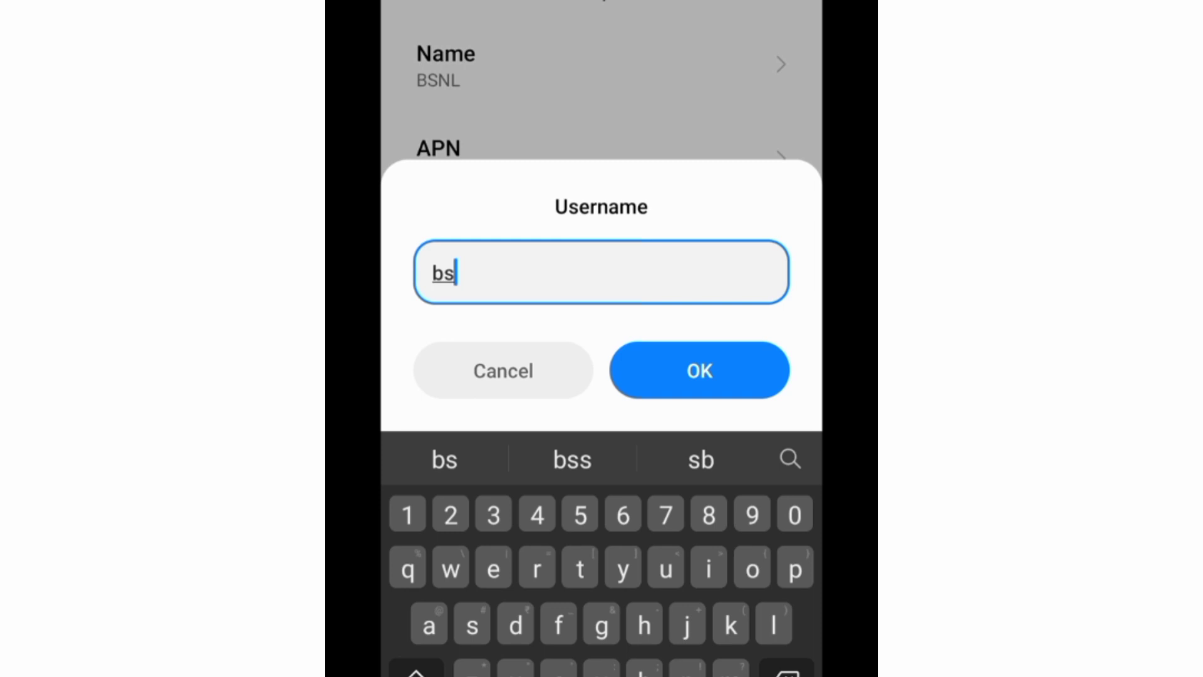
{"action": "type", "text": "nlnet"}
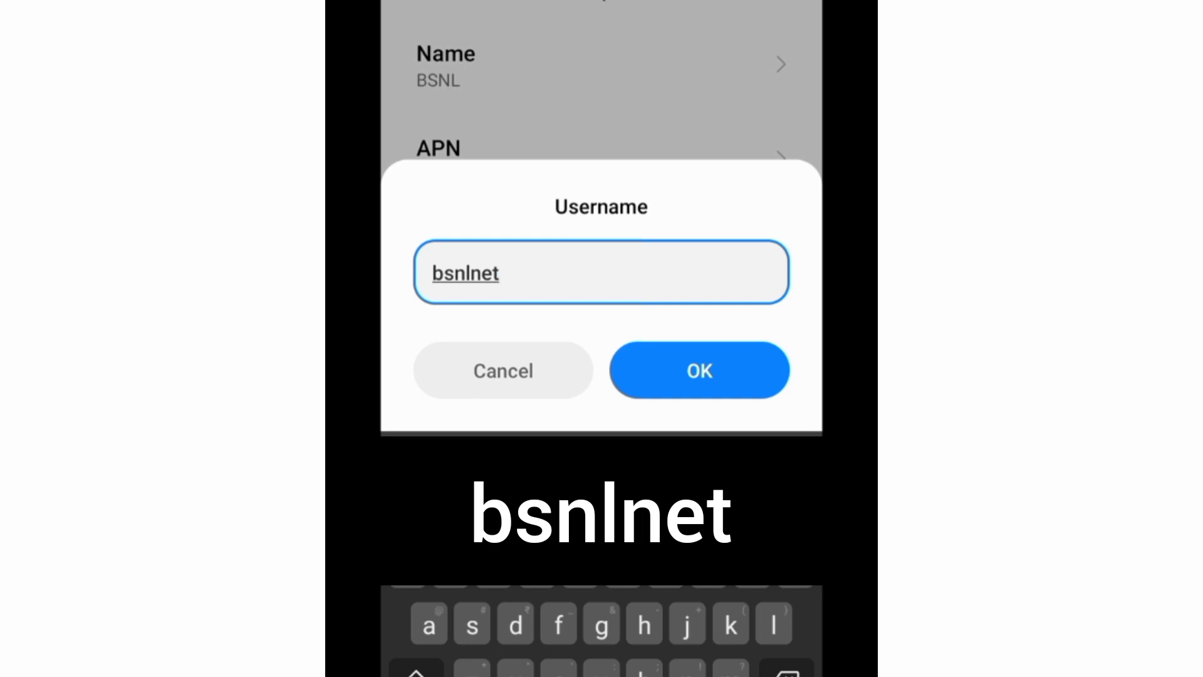
{"action": "left_click", "coordinate": [699, 370]}
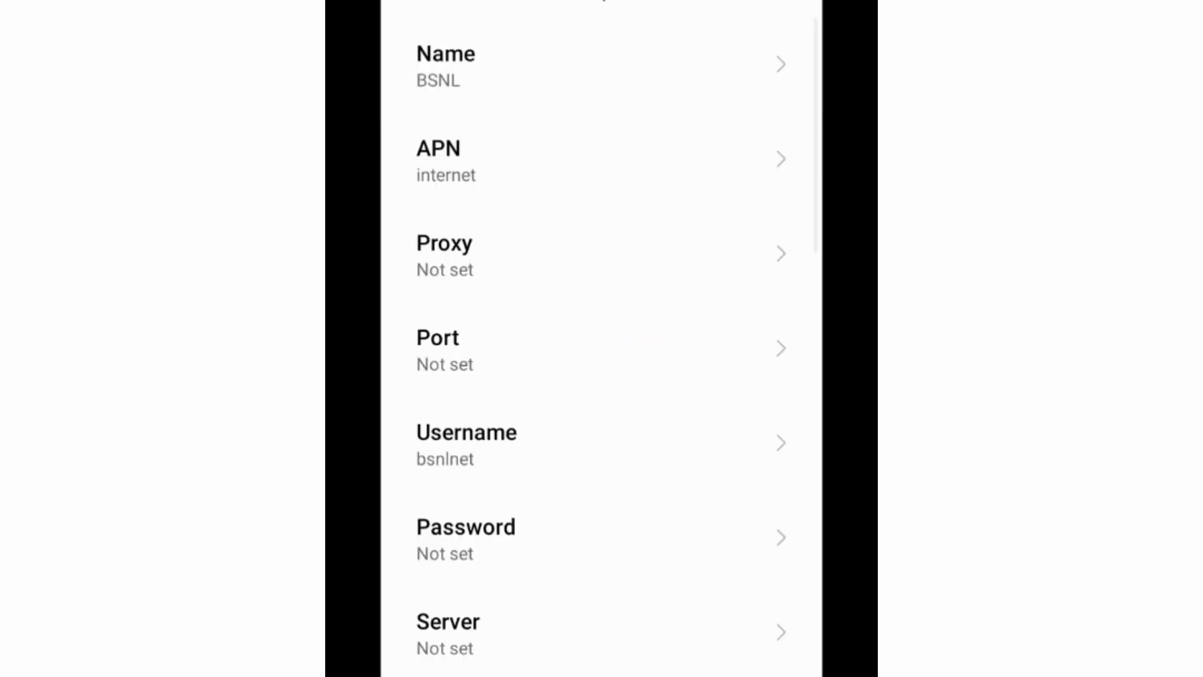
{"action": "scroll", "coordinate": [601, 338], "scroll_direction": "down", "scroll_amount": 2}
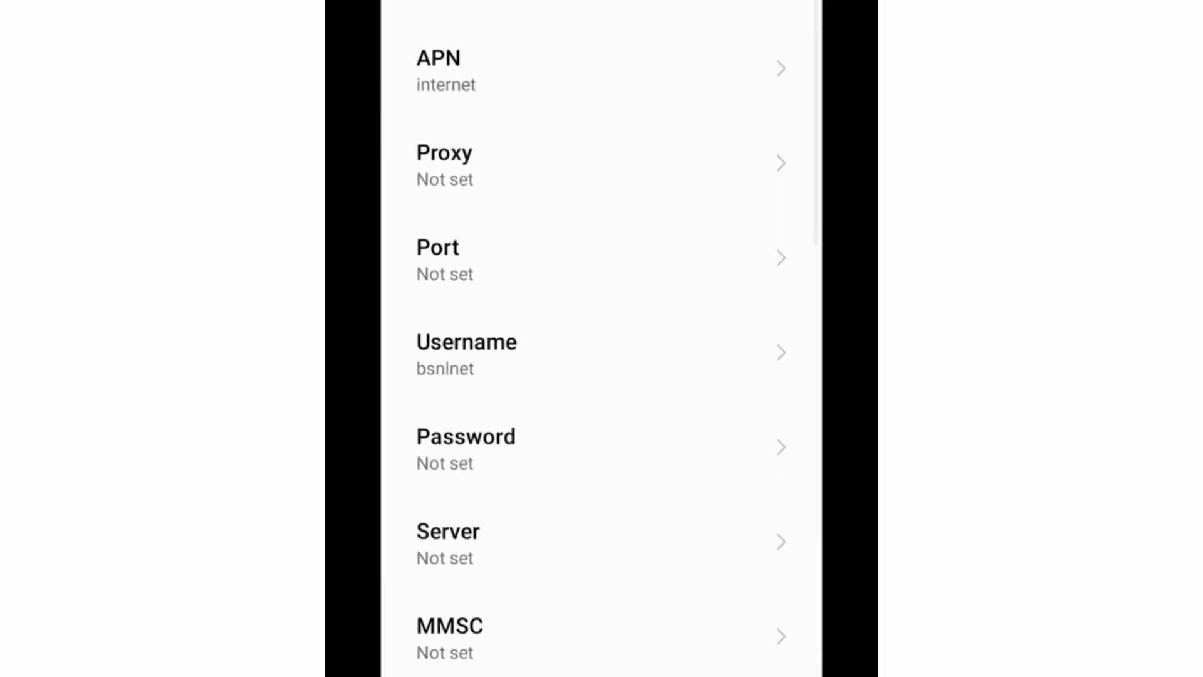
{"action": "scroll", "coordinate": [602, 338], "scroll_direction": "down", "scroll_amount": 2}
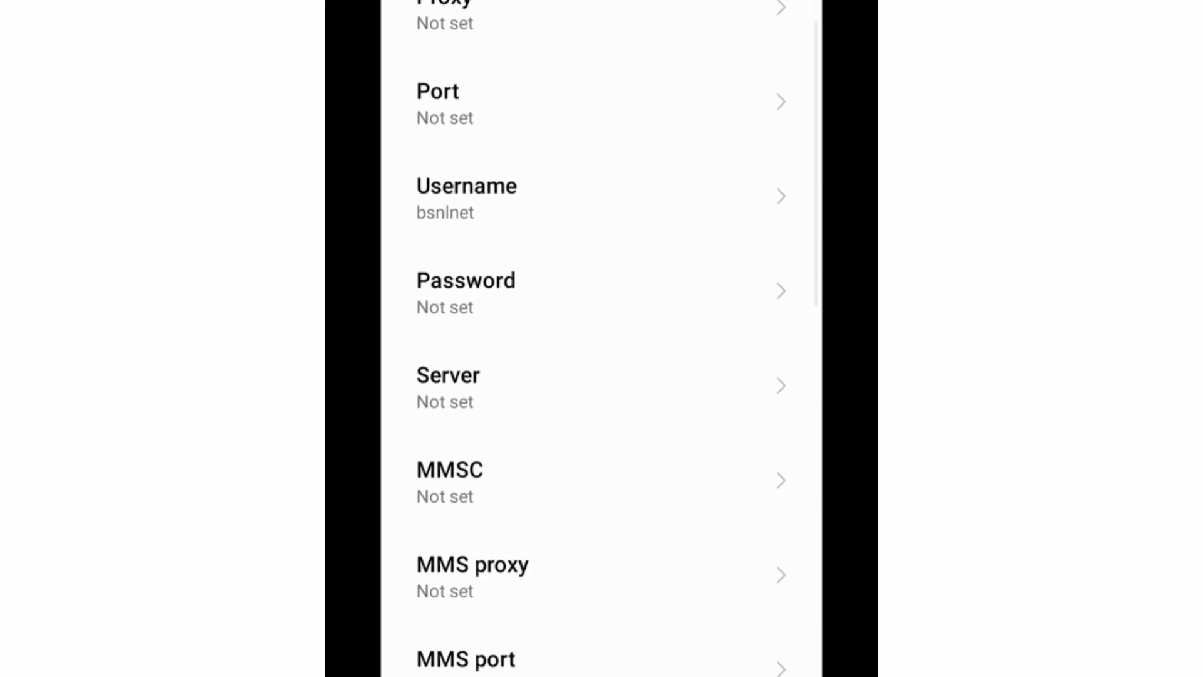
{"action": "left_click_drag", "start_coordinate": [601, 359], "coordinate": [602, 262]}
{"action": "scroll", "coordinate": [602, 338], "scroll_direction": "down", "scroll_amount": 1}
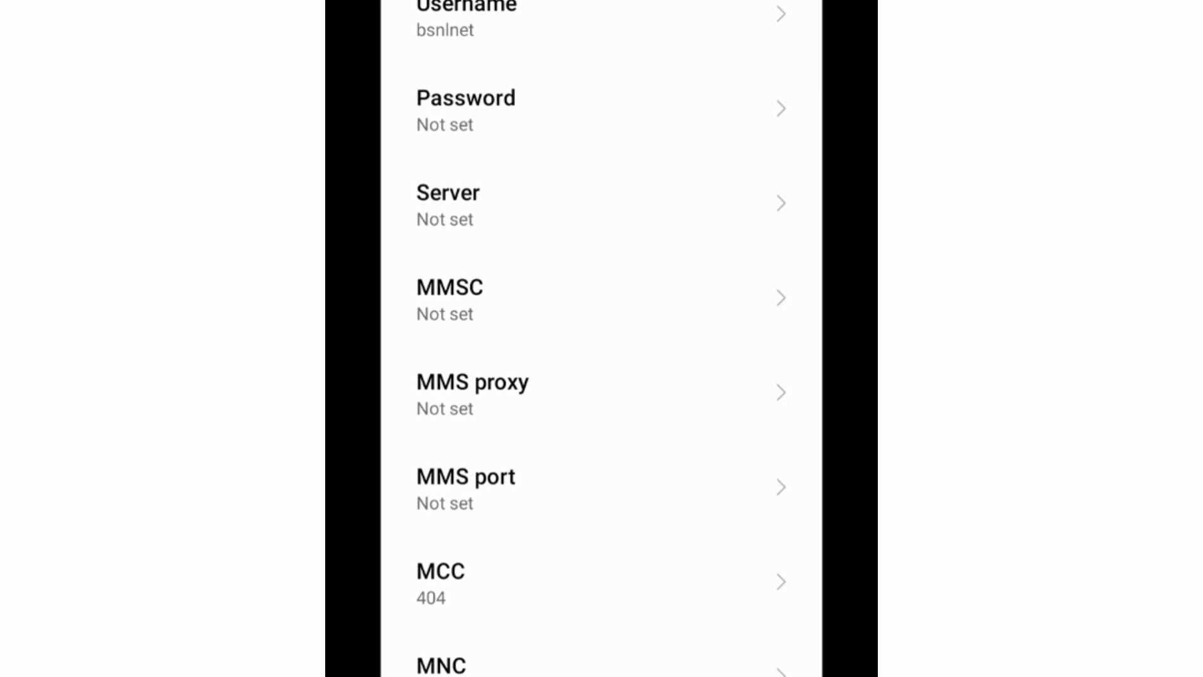
{"action": "left_click", "coordinate": [448, 201]}
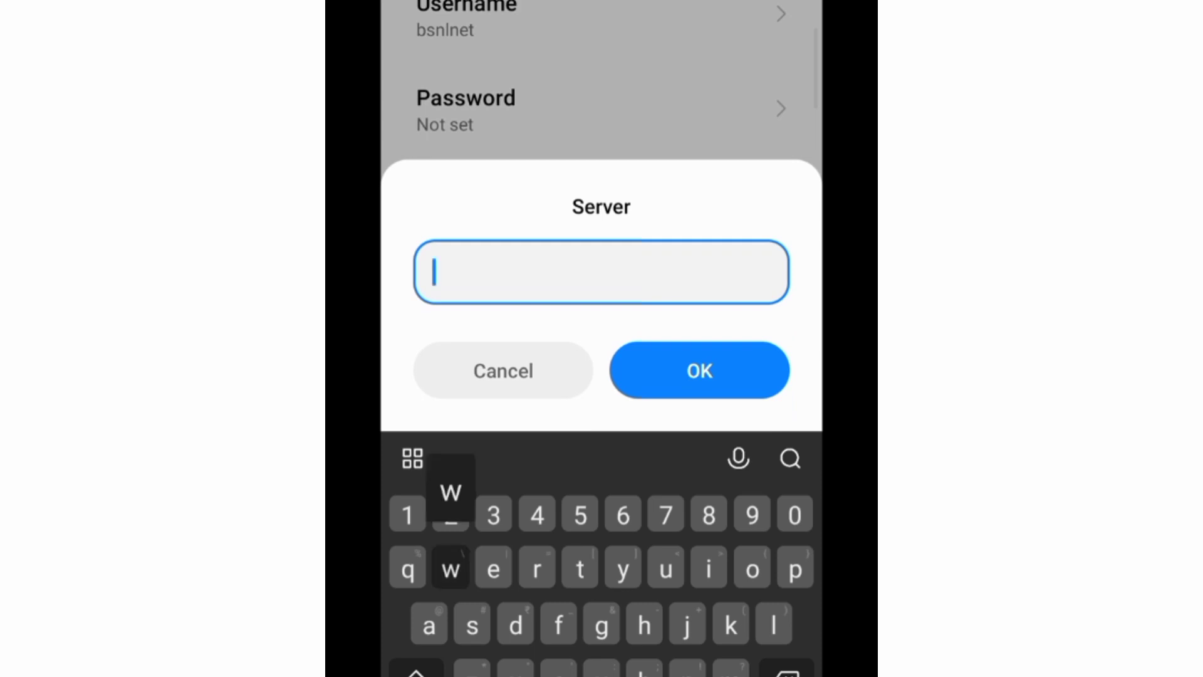
{"action": "type", "text": "www.b"}
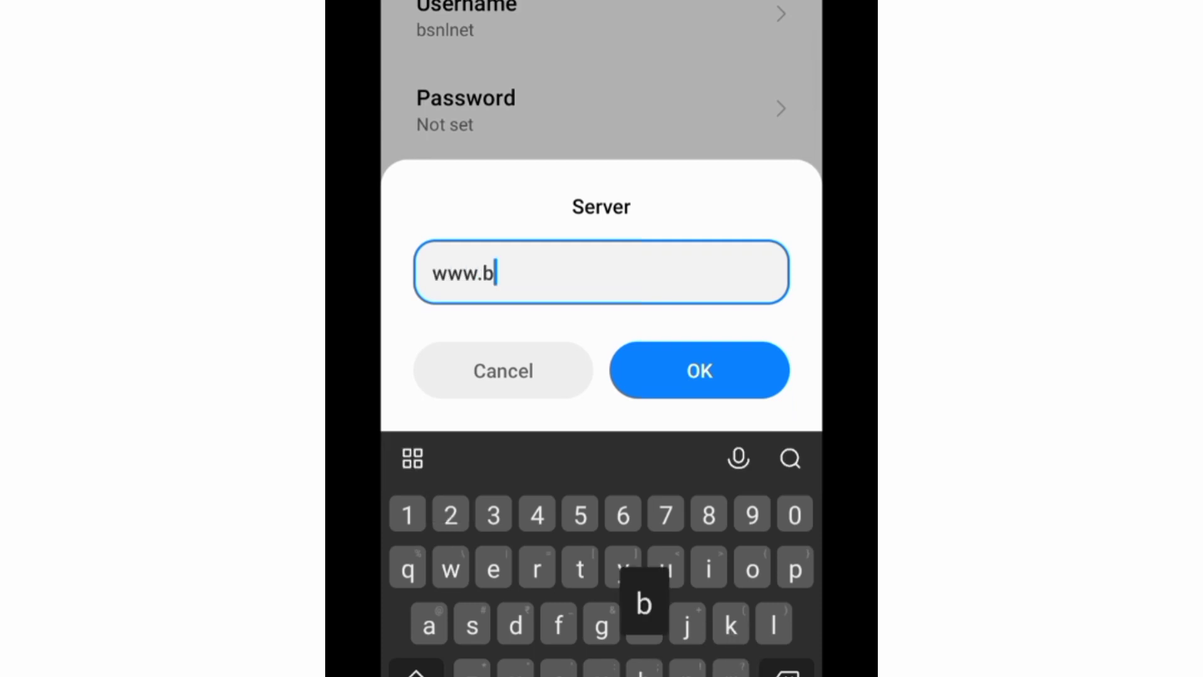
{"action": "type", "text": "snl"}
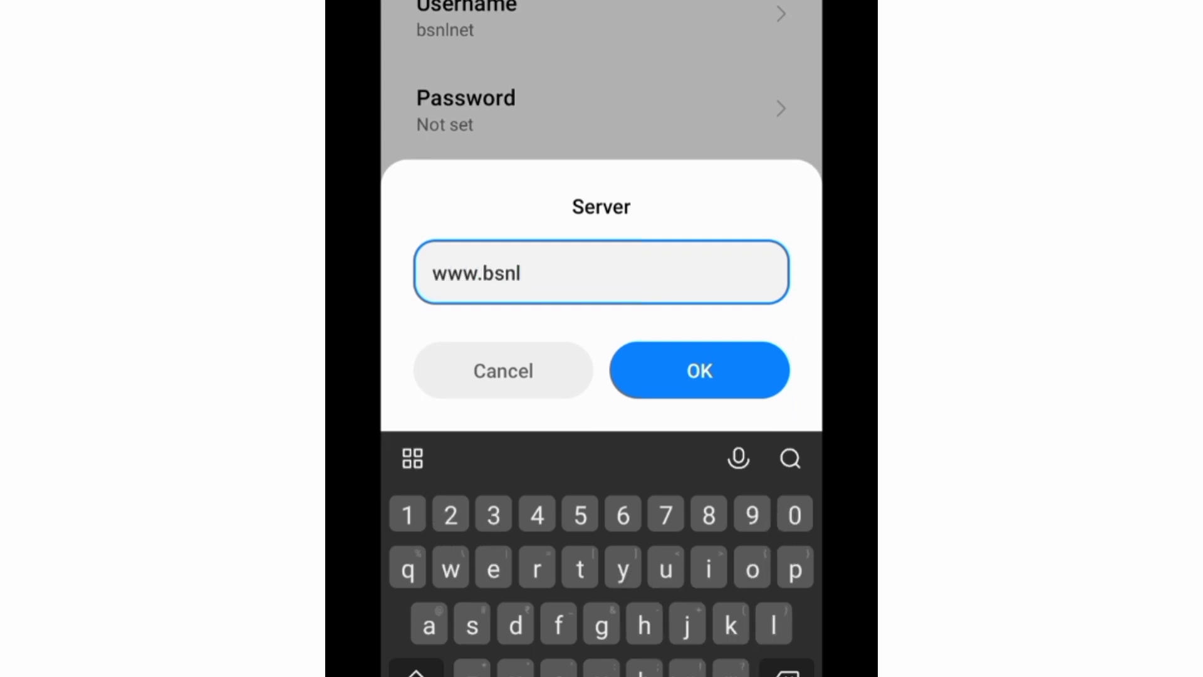
{"action": "type", "text": ".co.in"}
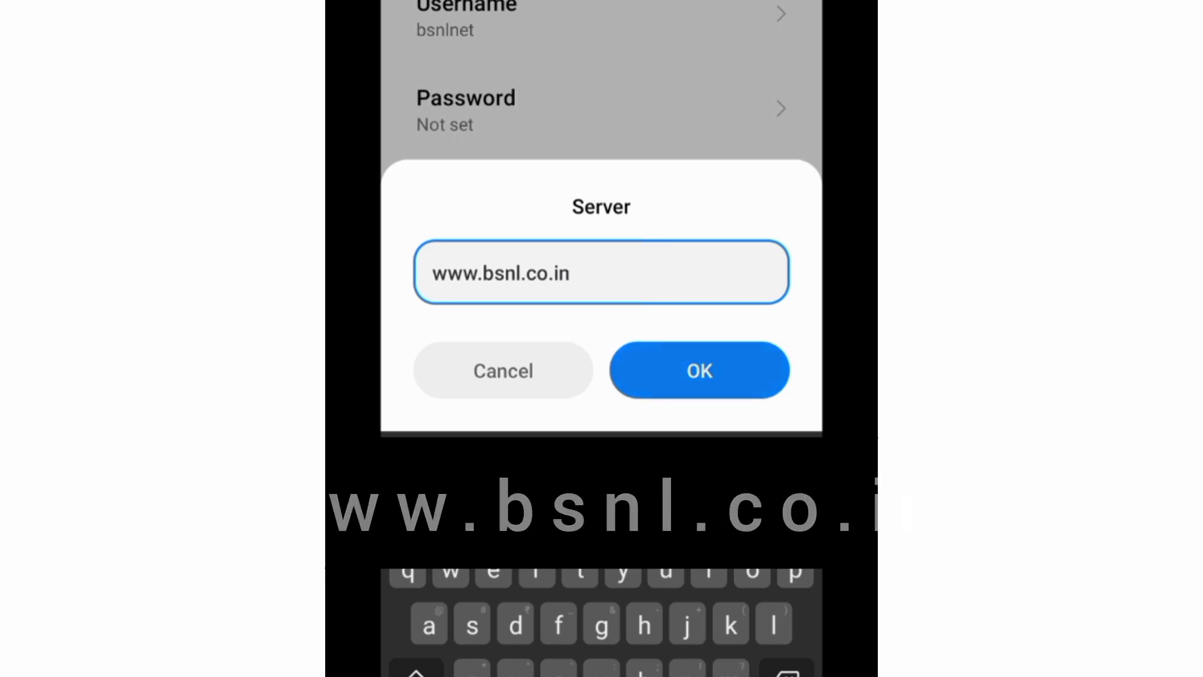
{"action": "left_click", "coordinate": [699, 370]}
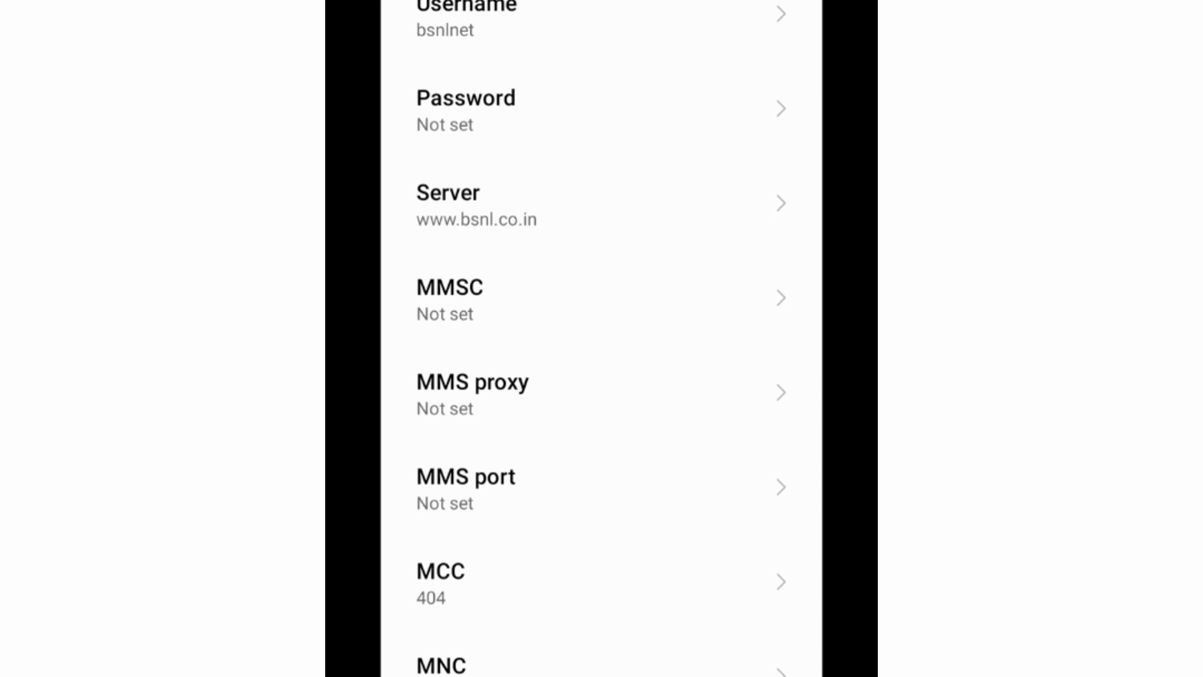
- Set the access point's authentication type to PAP or CHAP
{"action": "scroll", "coordinate": [601, 339], "scroll_direction": "down", "scroll_amount": 3}
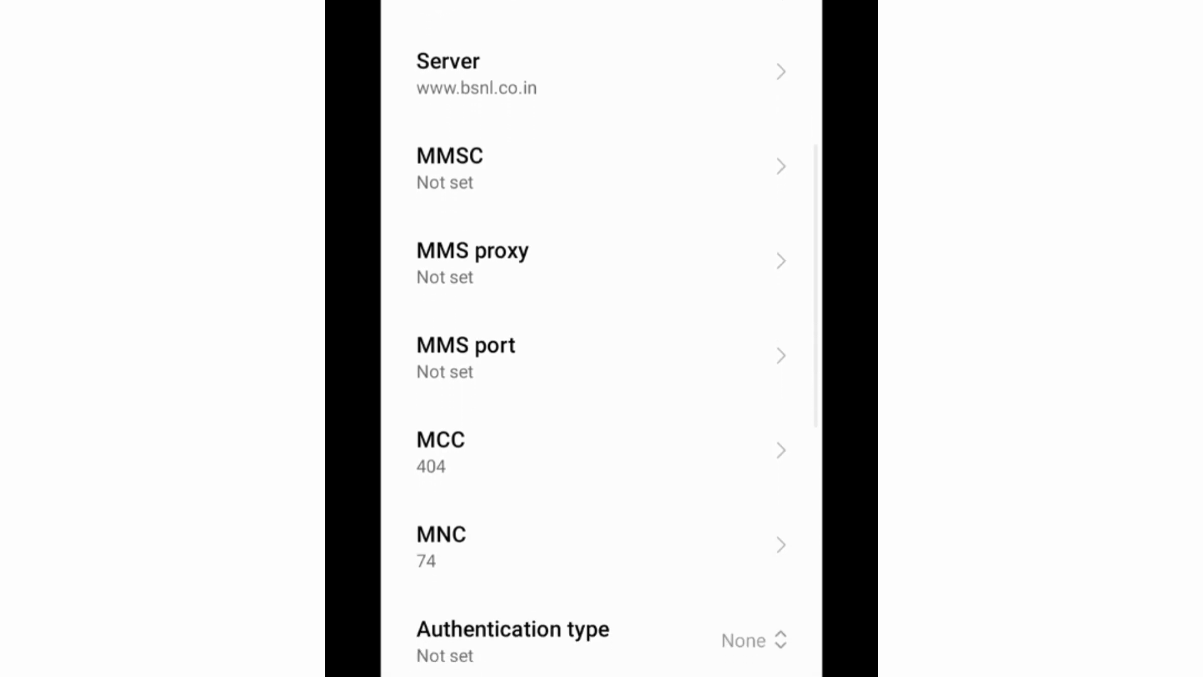
{"action": "scroll", "coordinate": [602, 338], "scroll_direction": "down", "scroll_amount": 3}
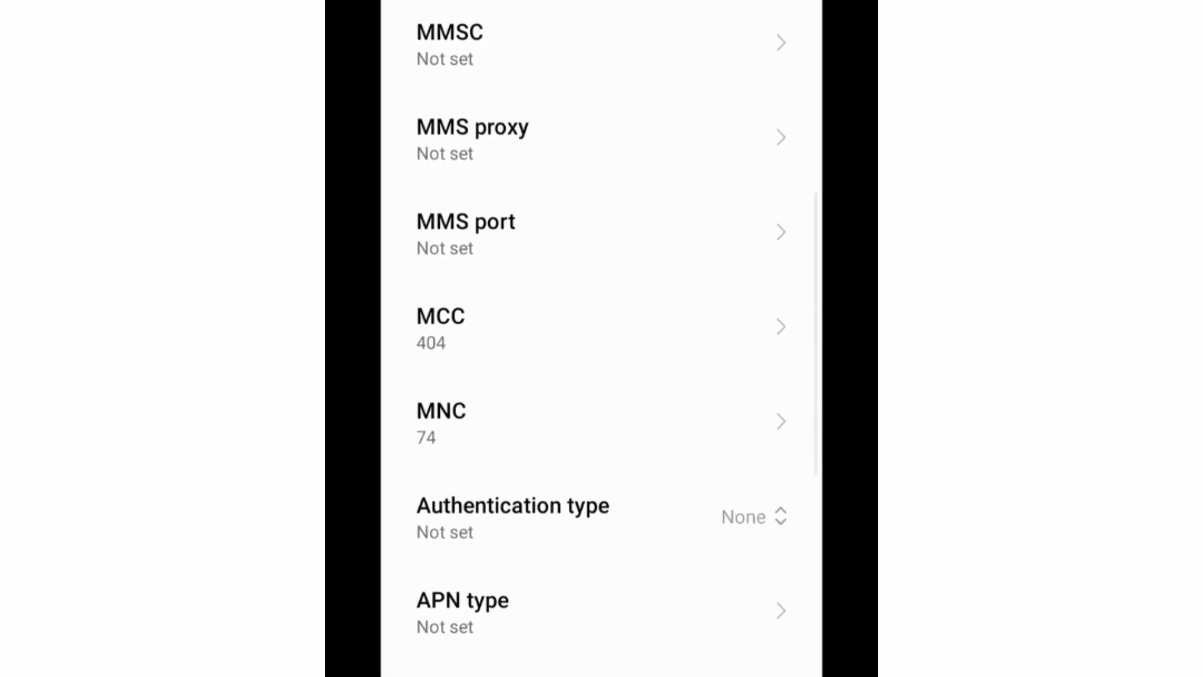
{"action": "scroll", "coordinate": [602, 338], "scroll_direction": "down", "scroll_amount": 2}
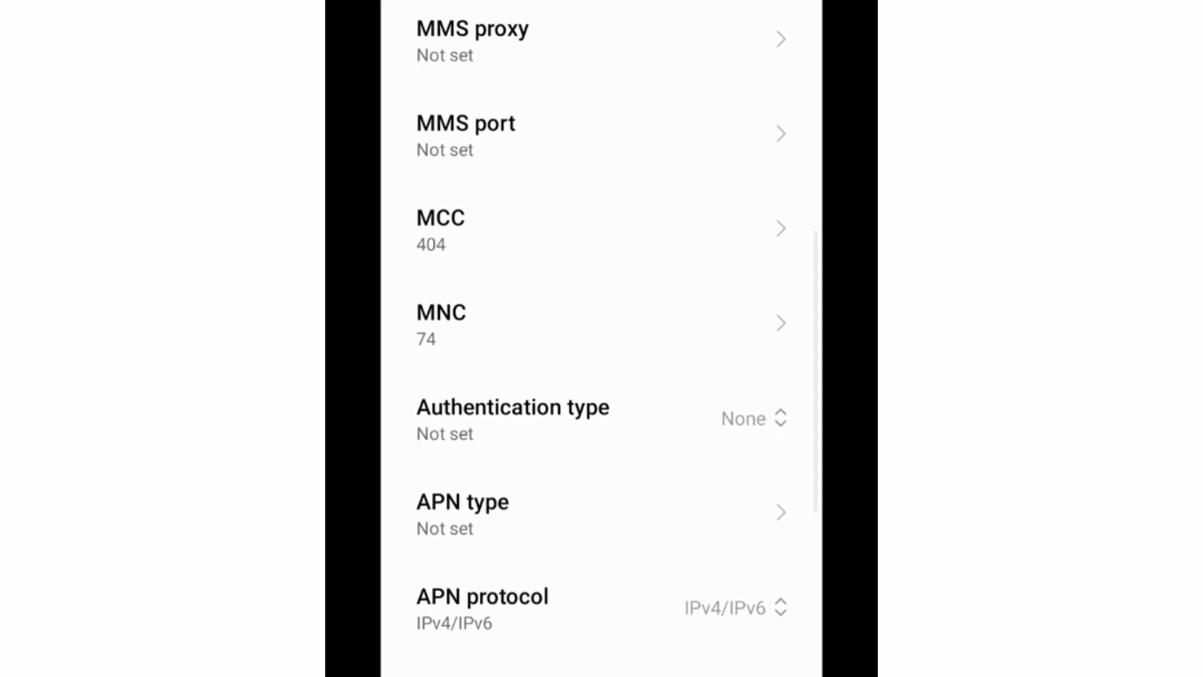
{"action": "scroll", "coordinate": [601, 339], "scroll_direction": "down", "scroll_amount": 2}
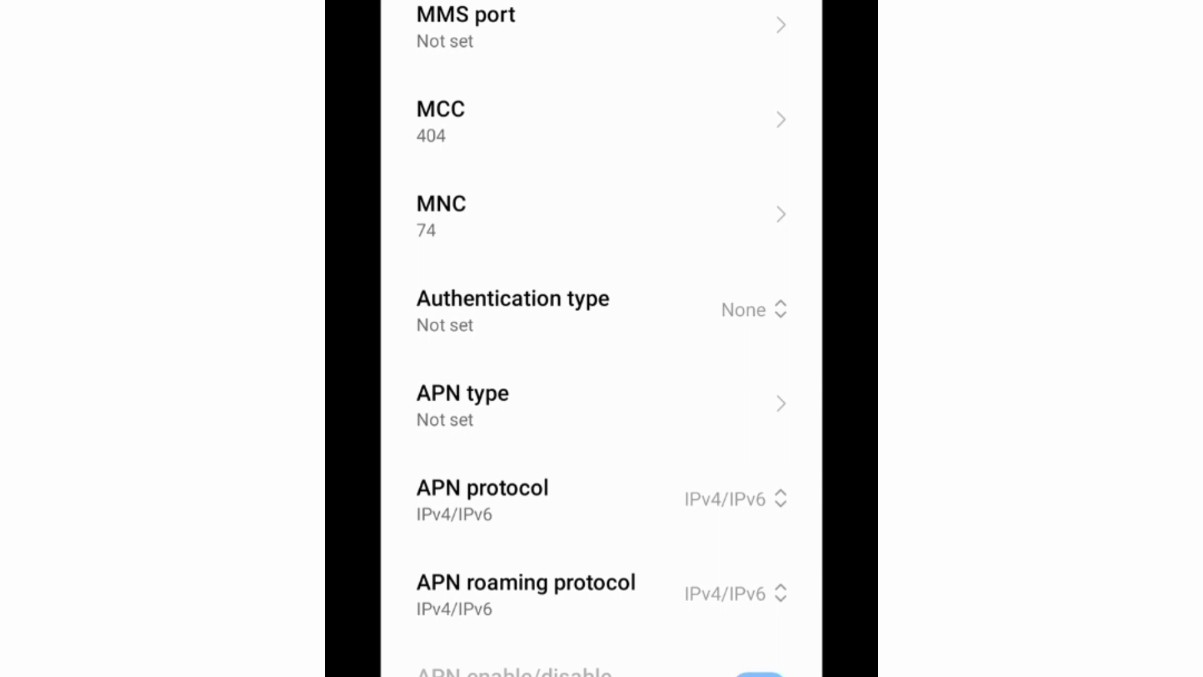
{"action": "left_click", "coordinate": [601, 309]}
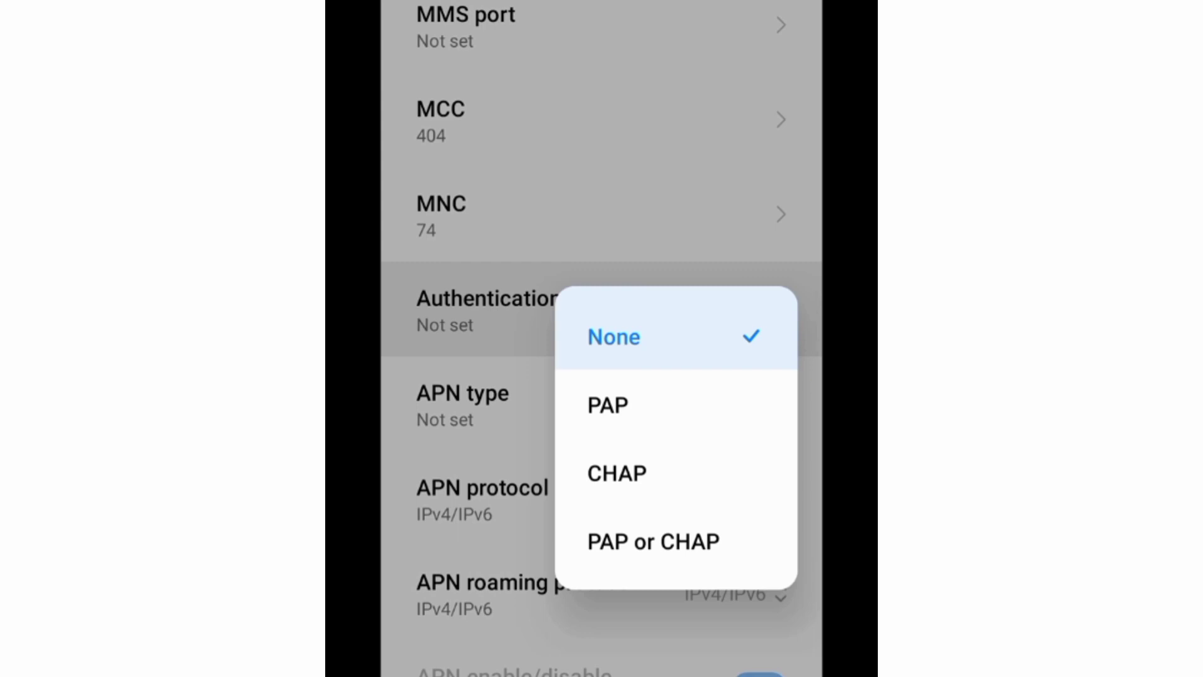
{"action": "left_click", "coordinate": [654, 541]}
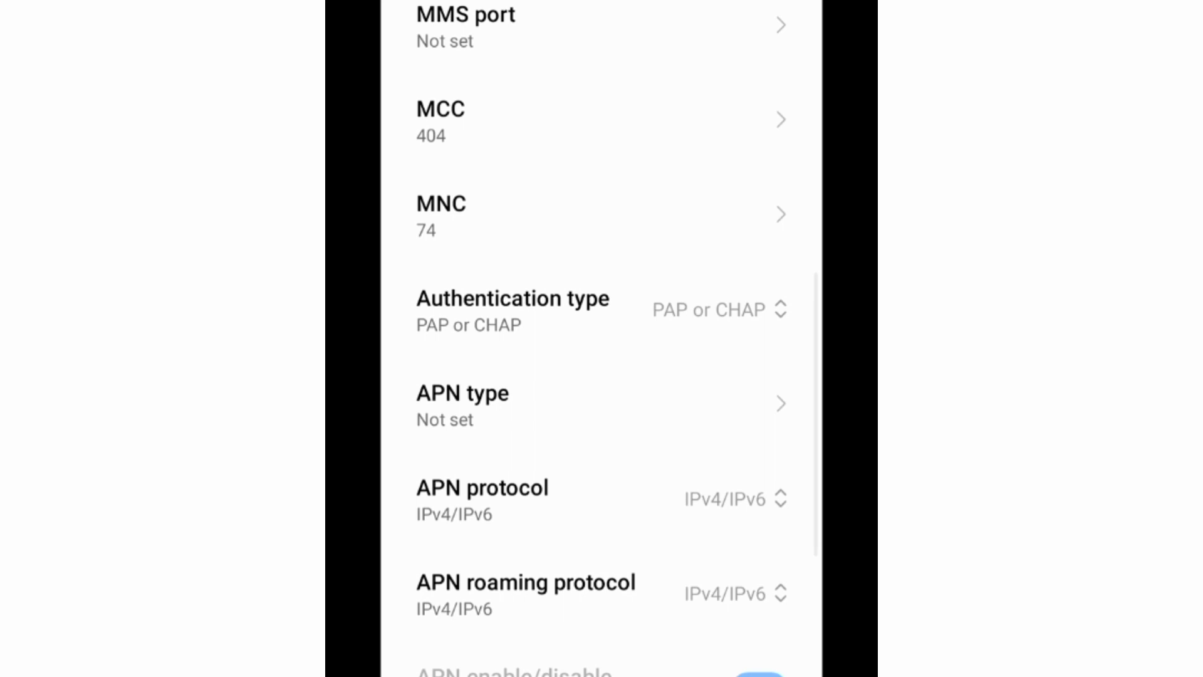
- Set the access point's APN type to defaul,supl
{"action": "left_click", "coordinate": [602, 403]}
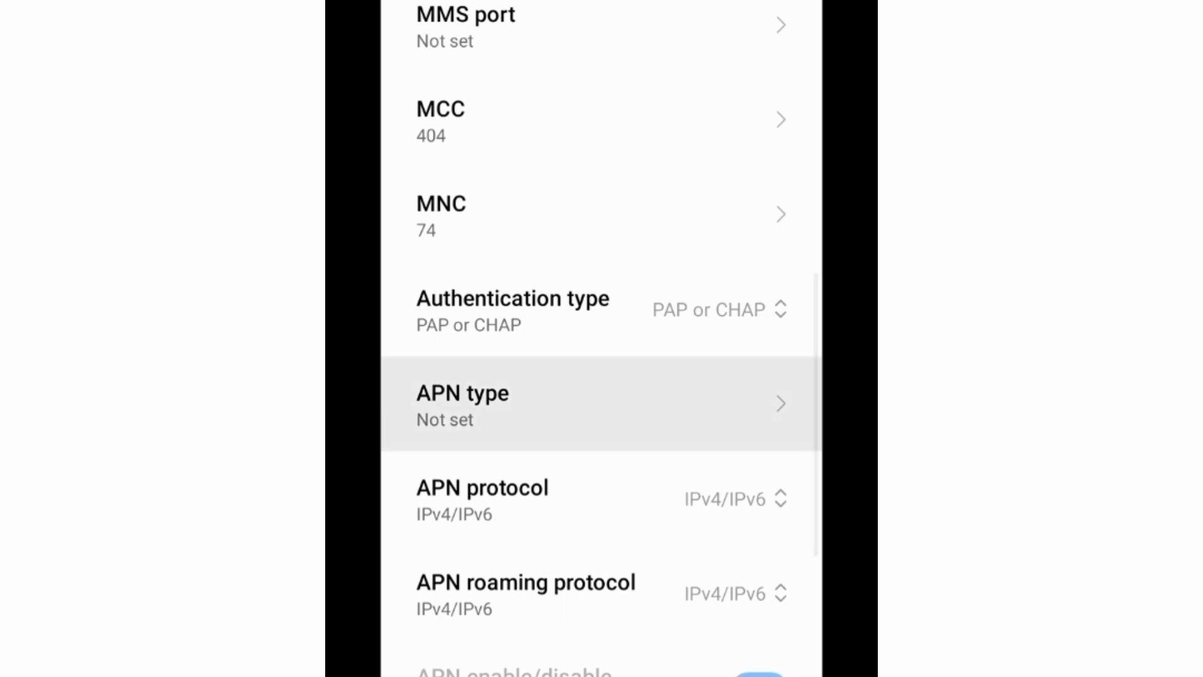
{"action": "type", "text": "de"}
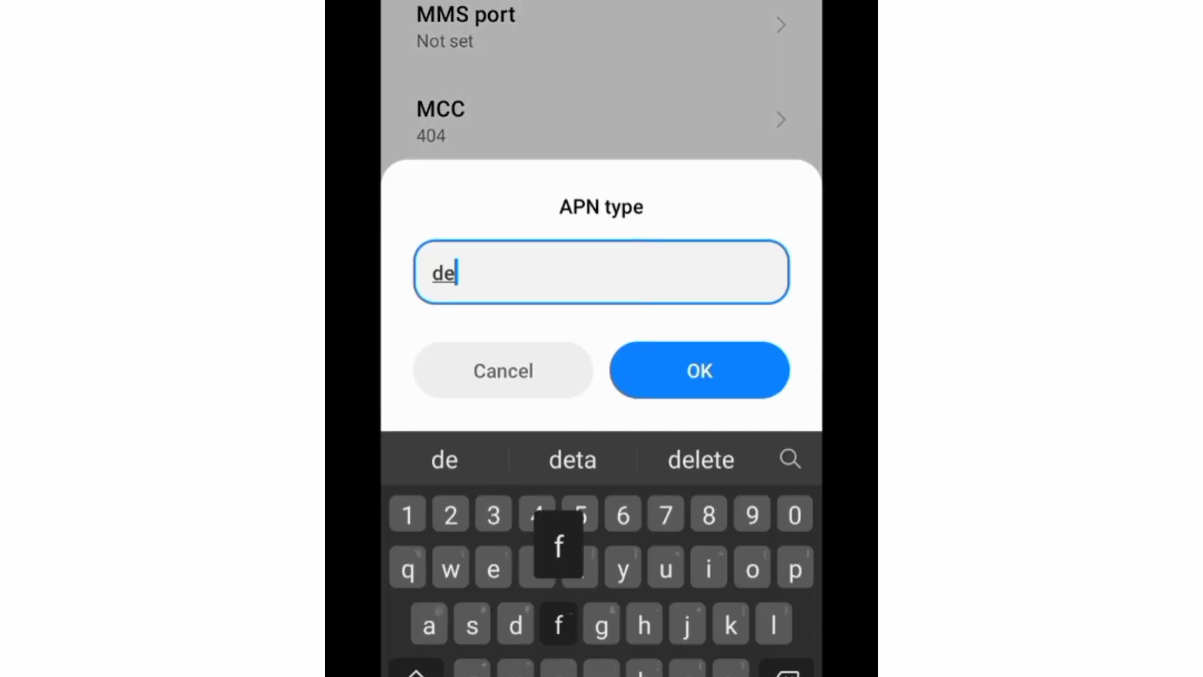
{"action": "type", "text": "faul"}
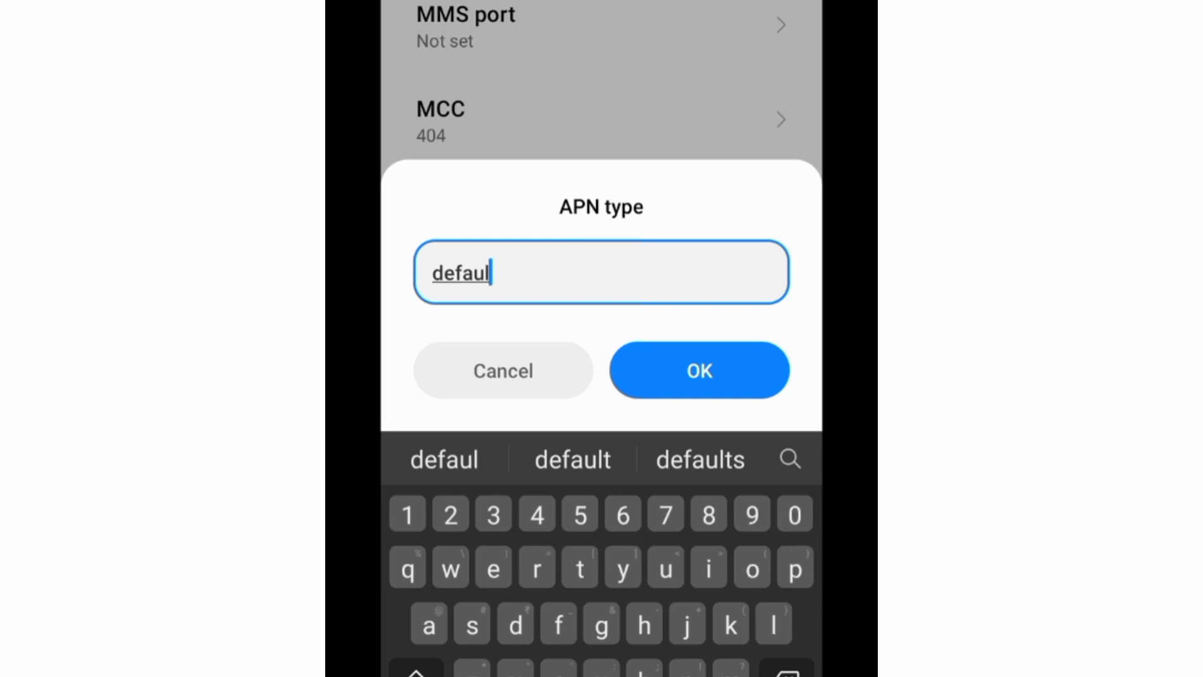
{"action": "type", "text": ","}
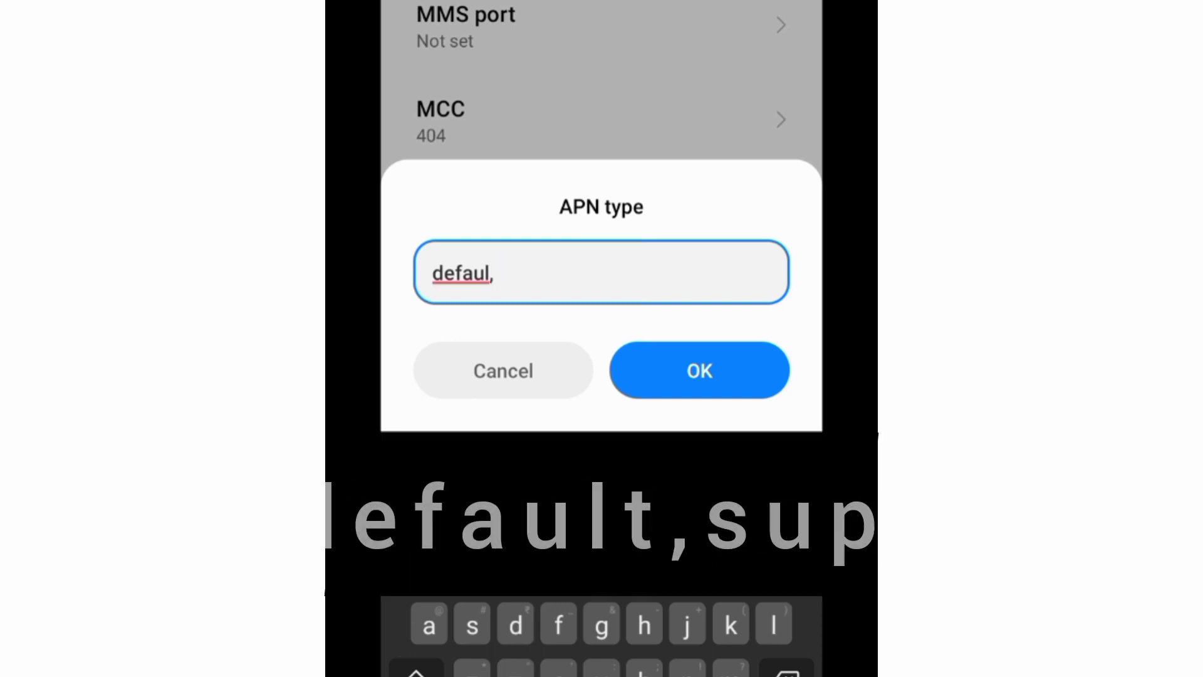
{"action": "type", "text": "sup"}
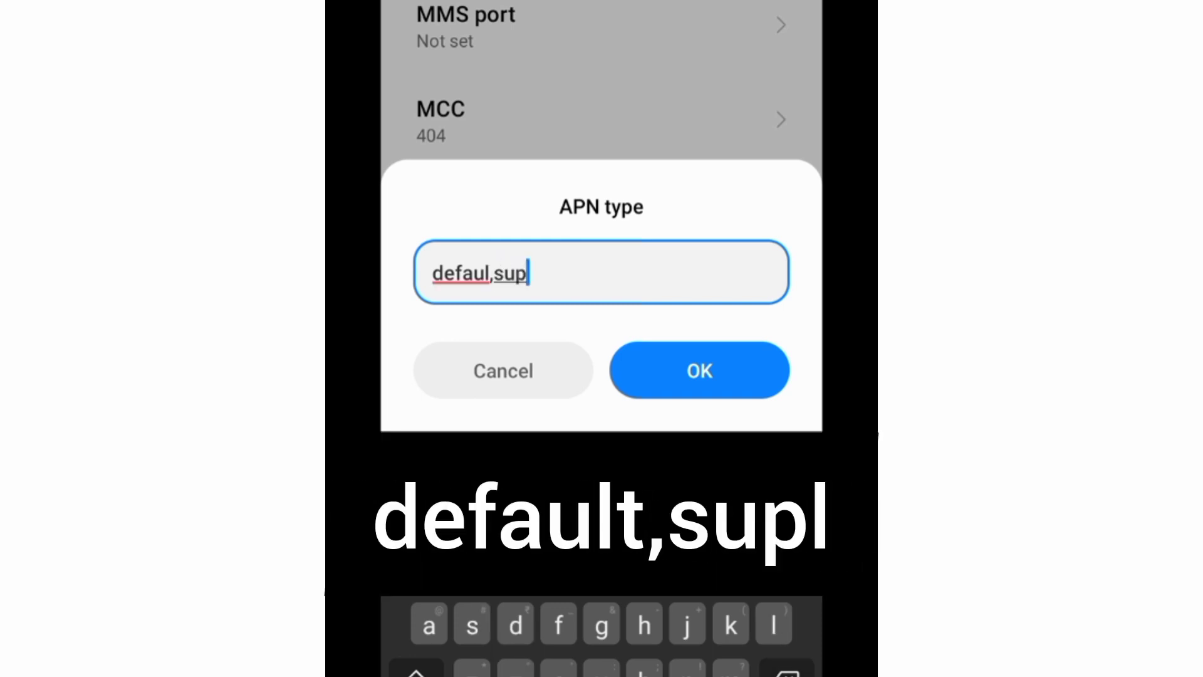
{"action": "type", "text": "l"}
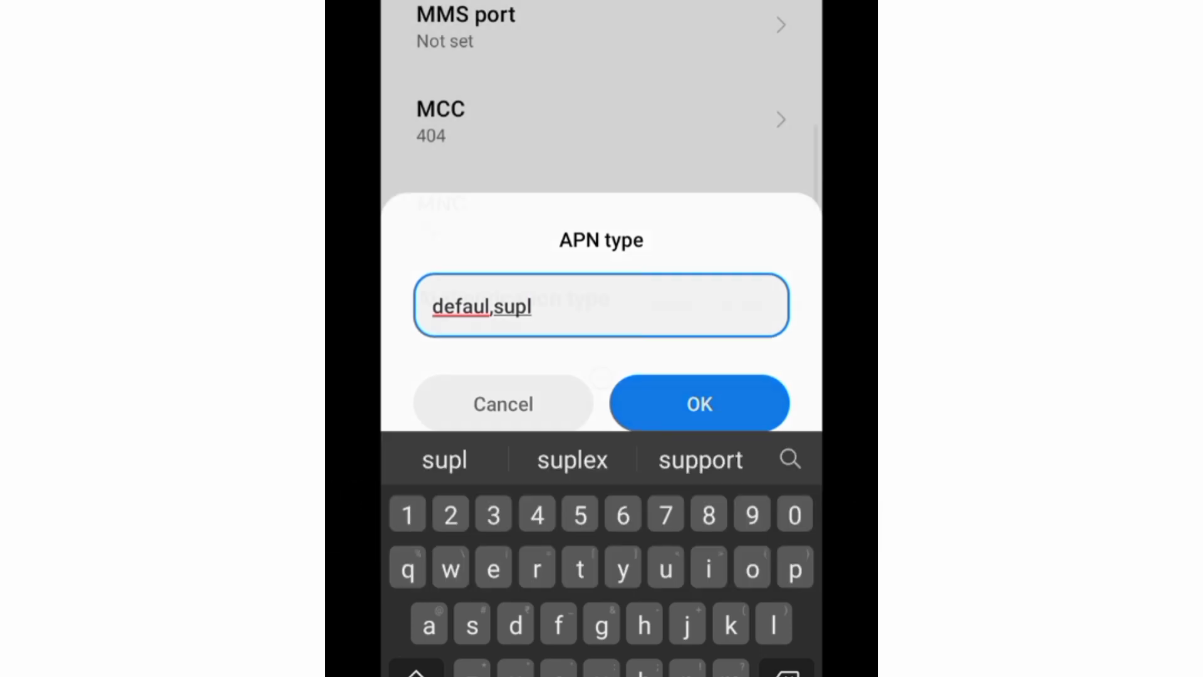
{"action": "left_click", "coordinate": [699, 403]}
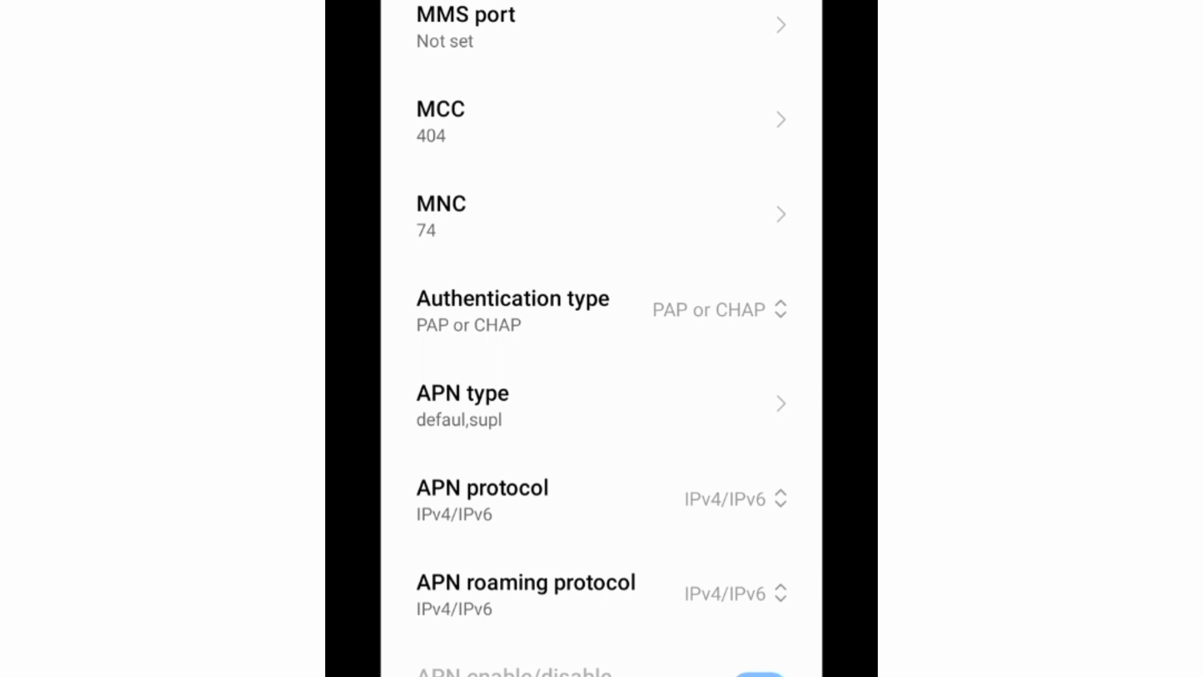
- Choose IPv4/IPv6 for both the APN protocol and the APN roaming protocol
{"action": "scroll", "coordinate": [601, 338], "scroll_direction": "down", "scroll_amount": 3}
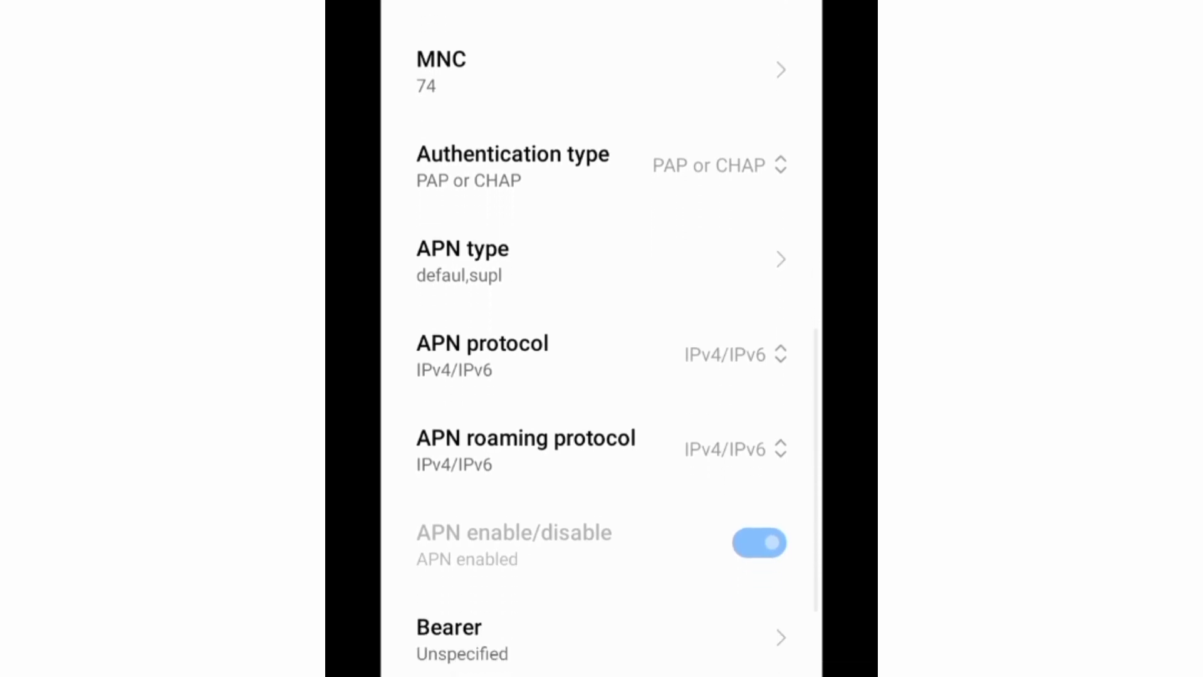
{"action": "scroll", "coordinate": [601, 339], "scroll_direction": "down", "scroll_amount": 2}
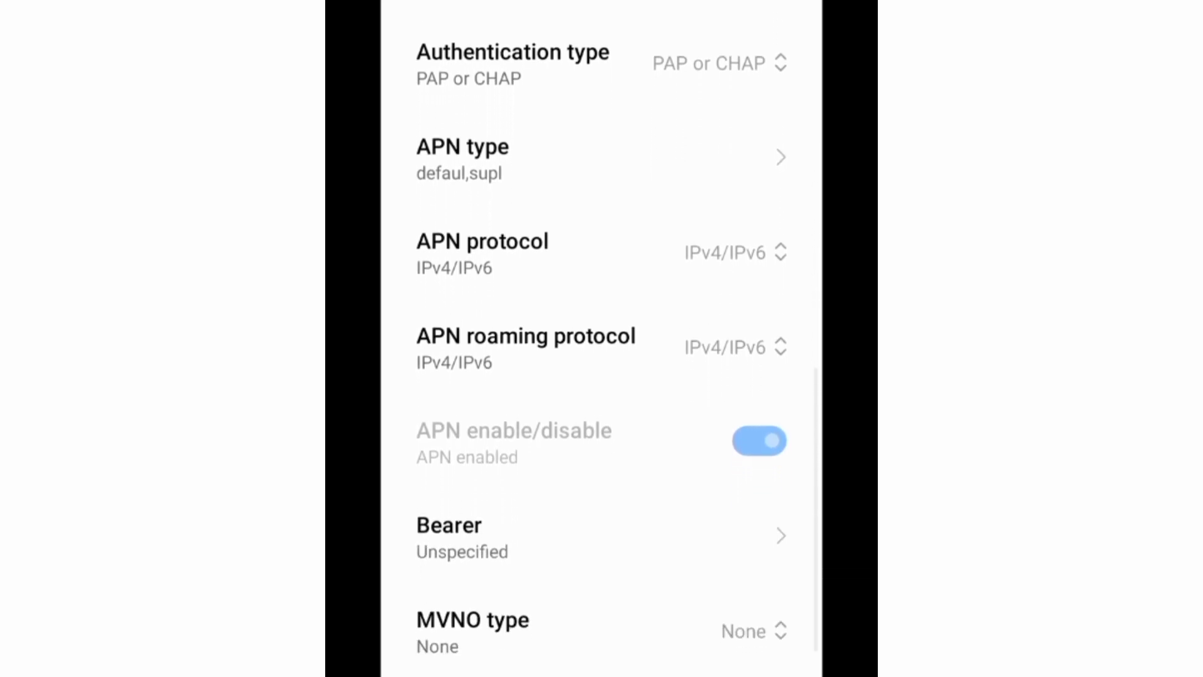
{"action": "scroll", "coordinate": [601, 338], "scroll_direction": "down", "scroll_amount": 2}
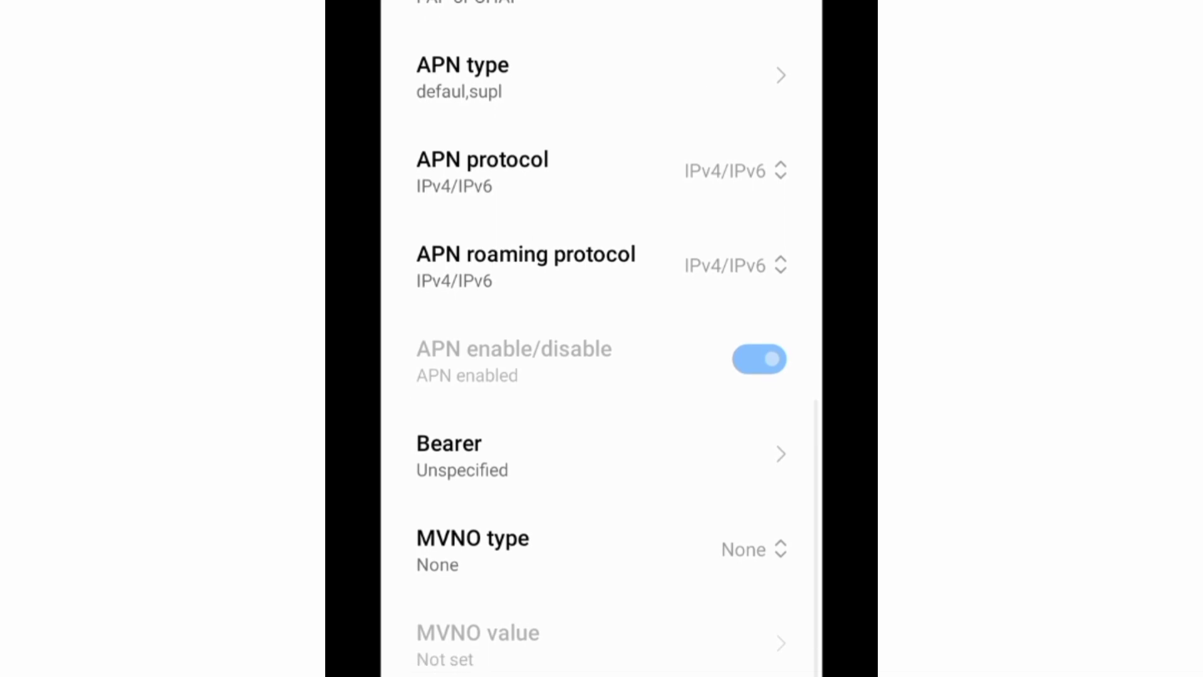
{"action": "scroll", "coordinate": [601, 338], "scroll_direction": "down", "scroll_amount": 1}
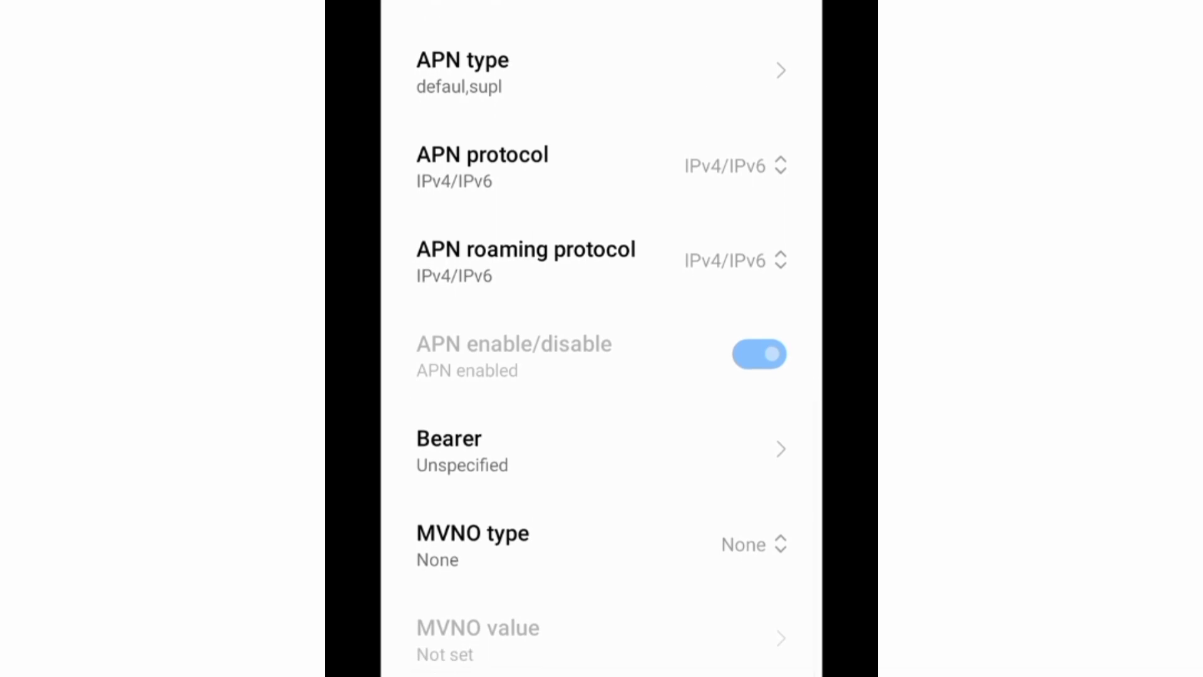
{"action": "left_click", "coordinate": [720, 165]}
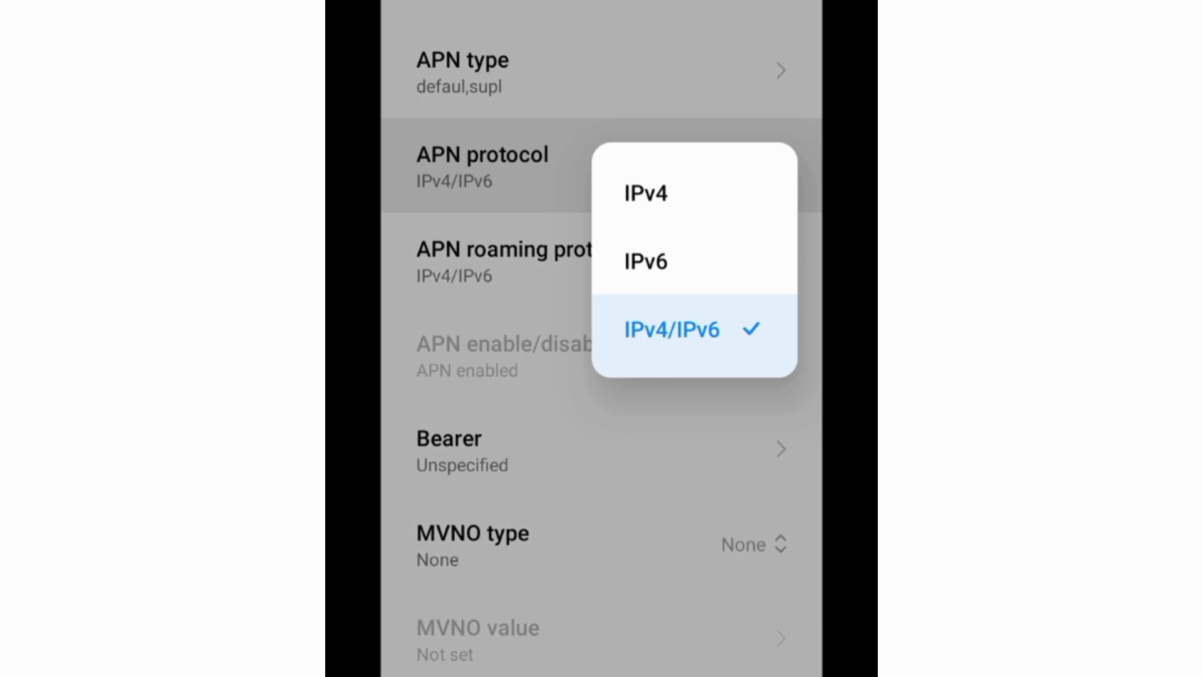
{"action": "left_click", "coordinate": [694, 329]}
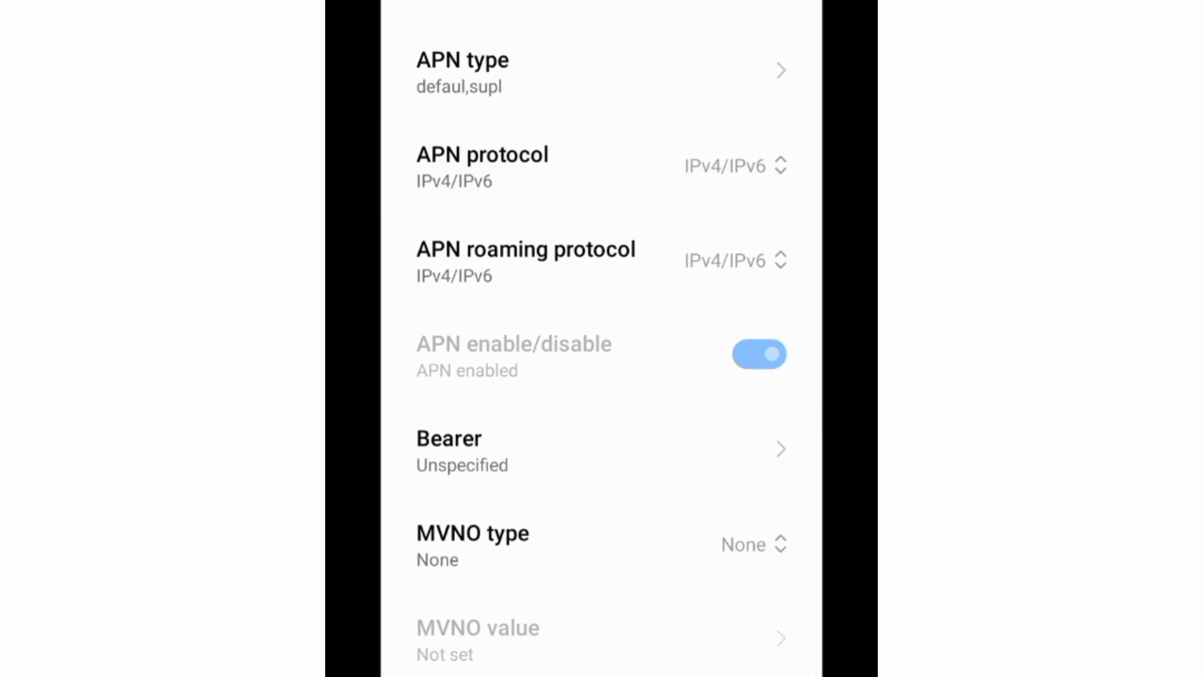
{"action": "left_click", "coordinate": [601, 259]}
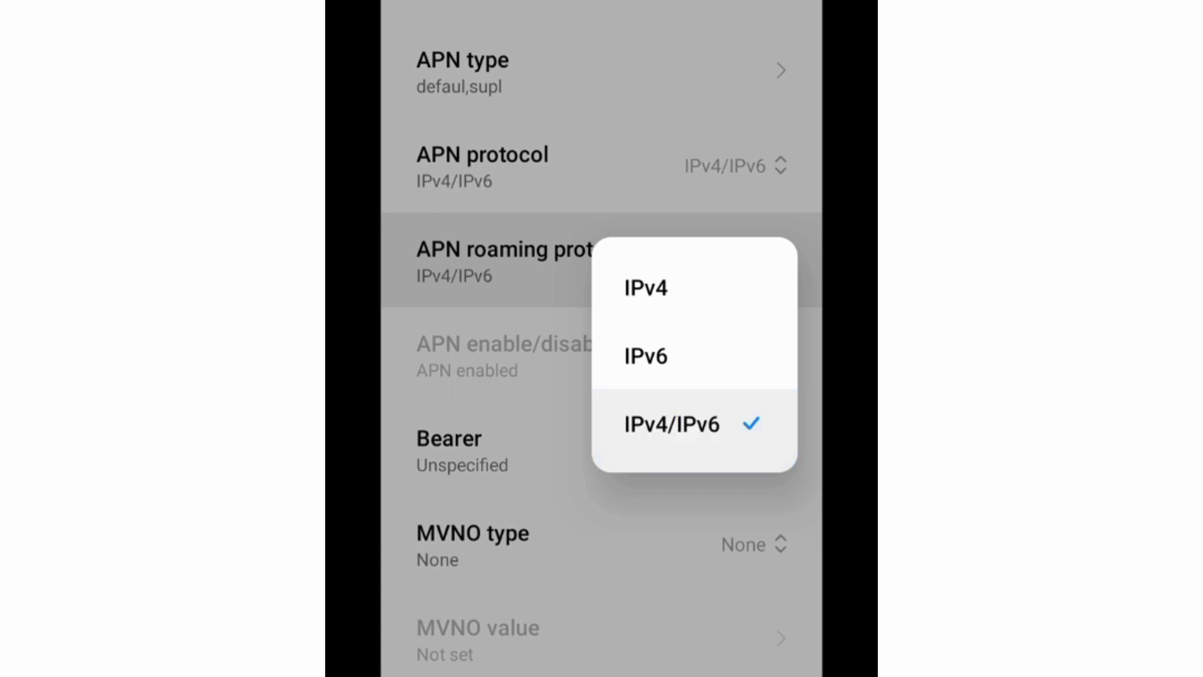
{"action": "left_click", "coordinate": [672, 425]}
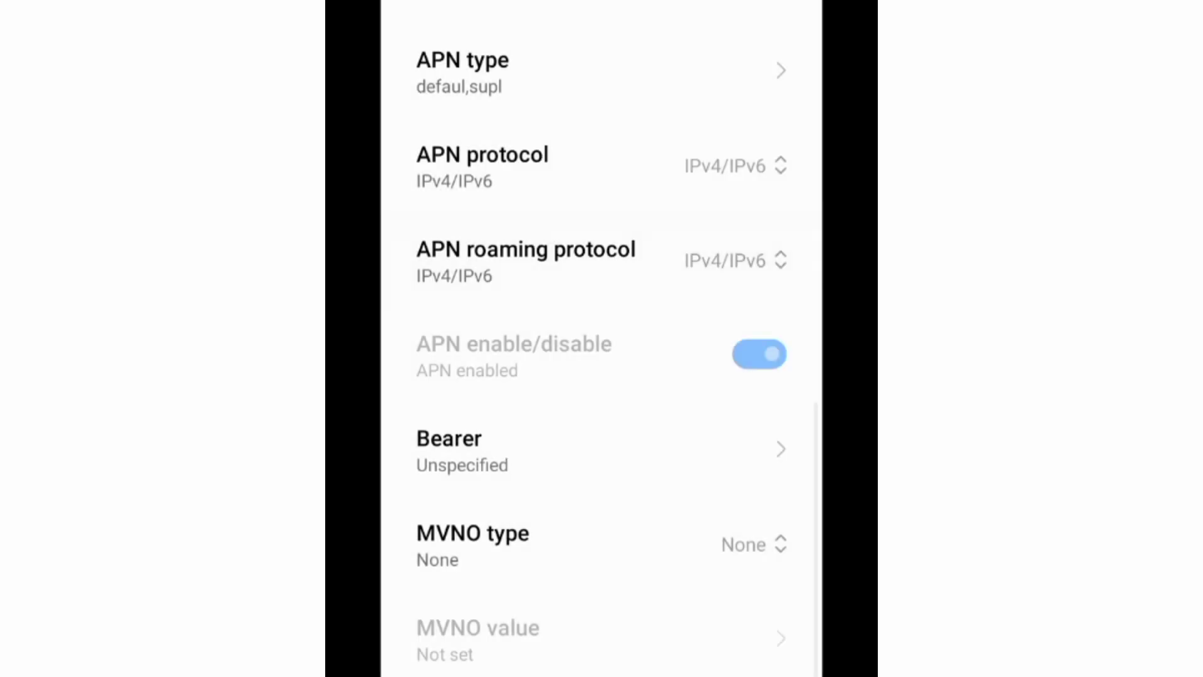
- Set the access point's bearer to Unspecified
{"action": "left_click", "coordinate": [601, 450]}
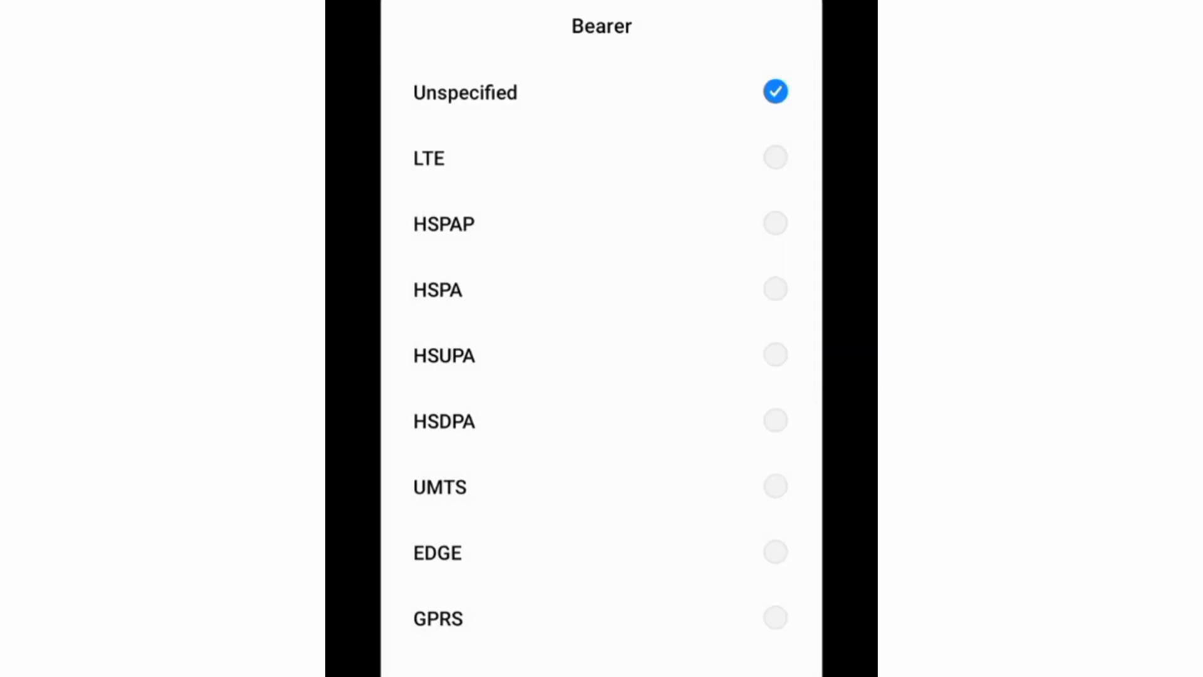
{"action": "left_click", "coordinate": [564, 92]}
{"action": "left_click", "coordinate": [602, 93]}
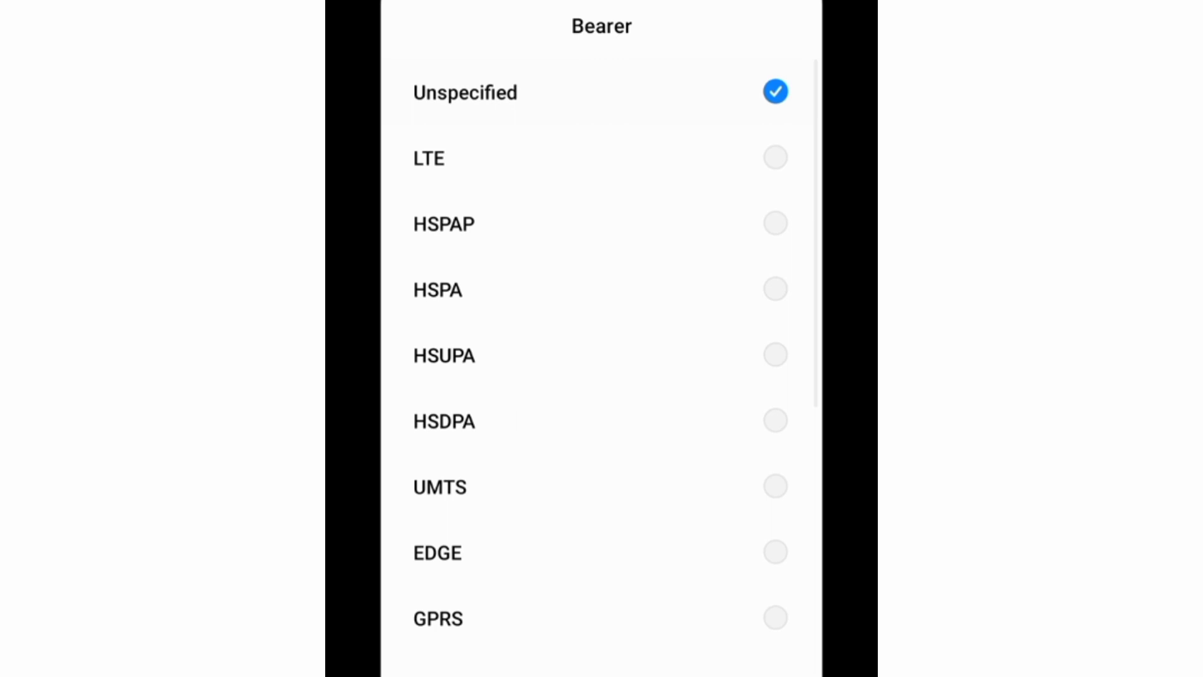
{"action": "left_click", "coordinate": [669, 594]}
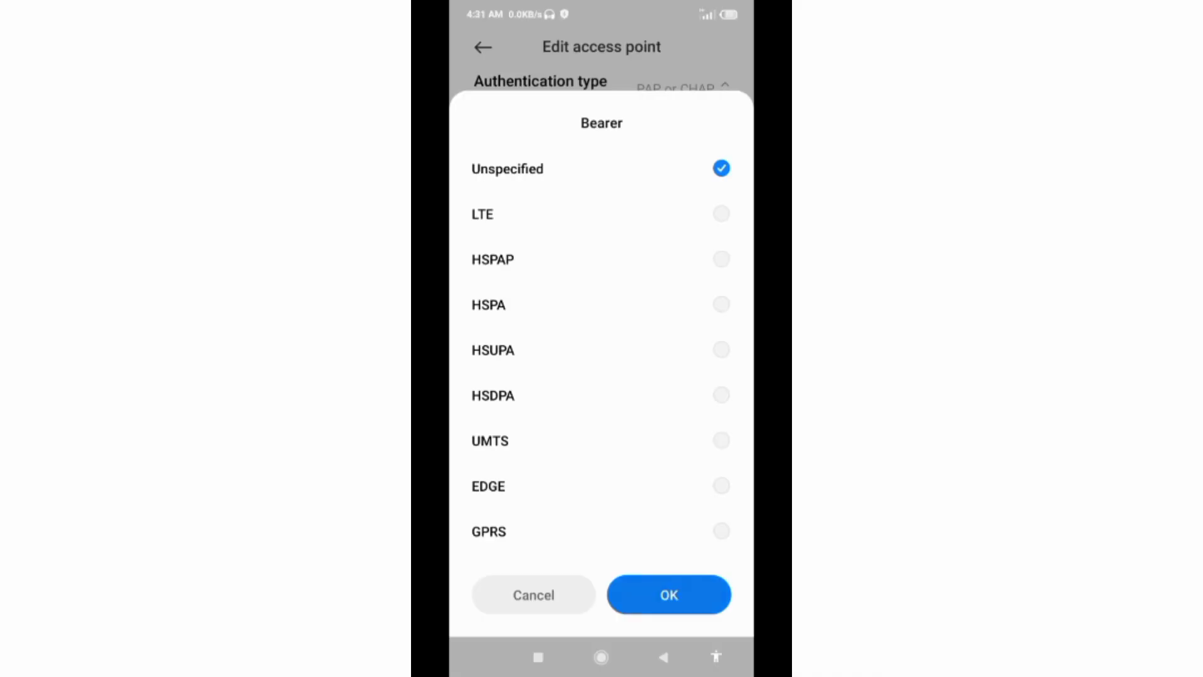
{"action": "left_click", "coordinate": [669, 594]}
- Save the access point and select BSNL as the active general APN
{"action": "scroll", "coordinate": [601, 338], "scroll_direction": "up", "scroll_amount": 10}
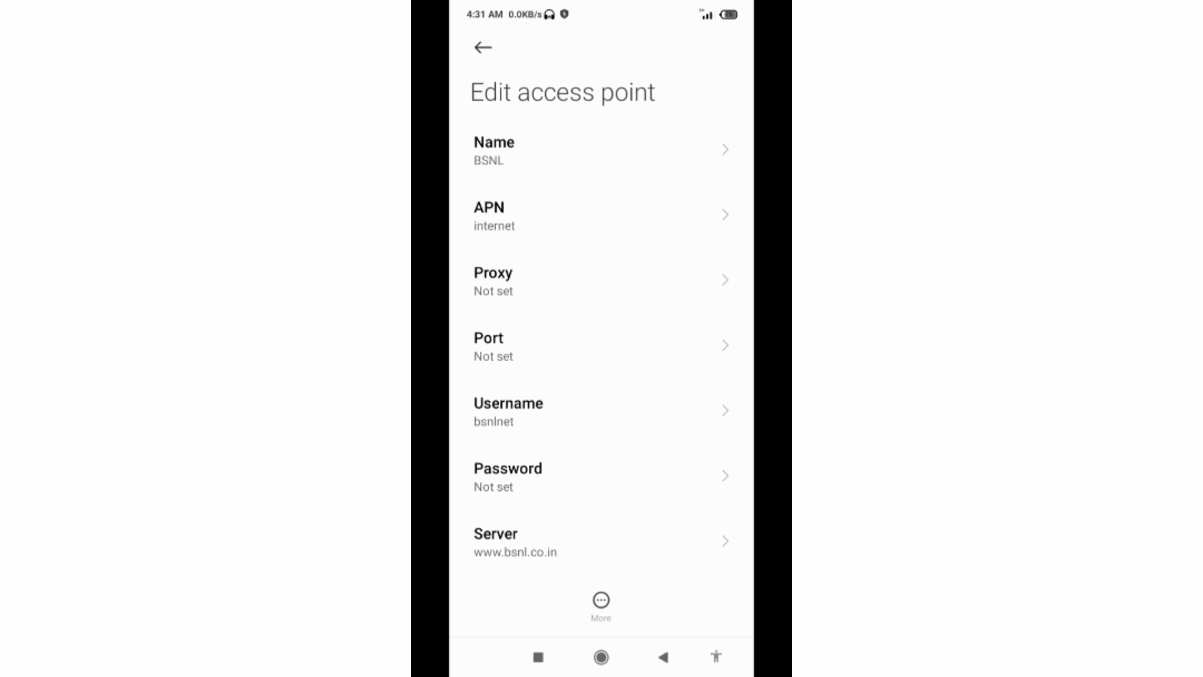
{"action": "left_click", "coordinate": [601, 603]}
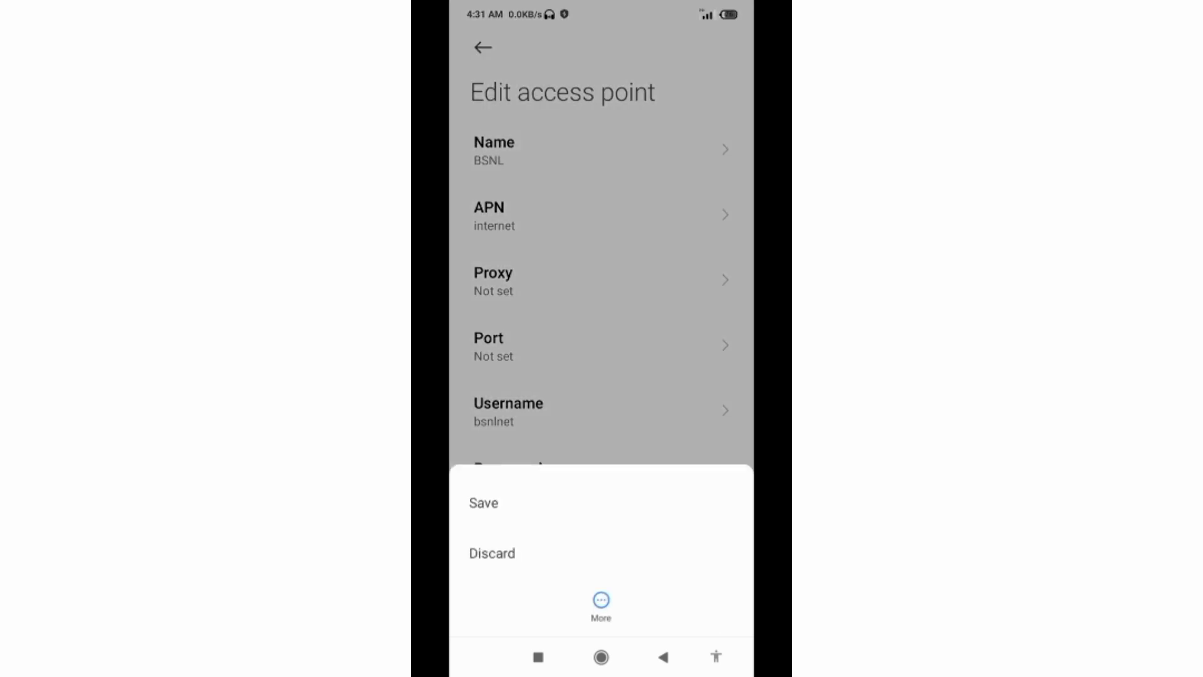
{"action": "left_click", "coordinate": [484, 502]}
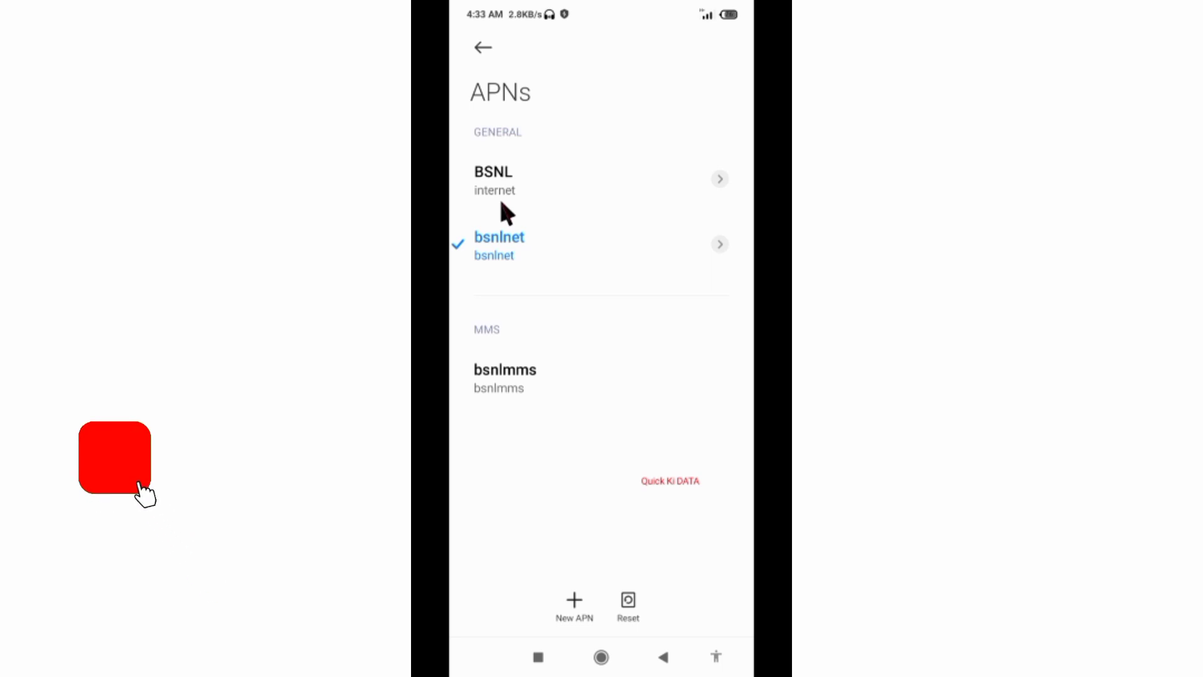
{"action": "left_click", "coordinate": [501, 203]}
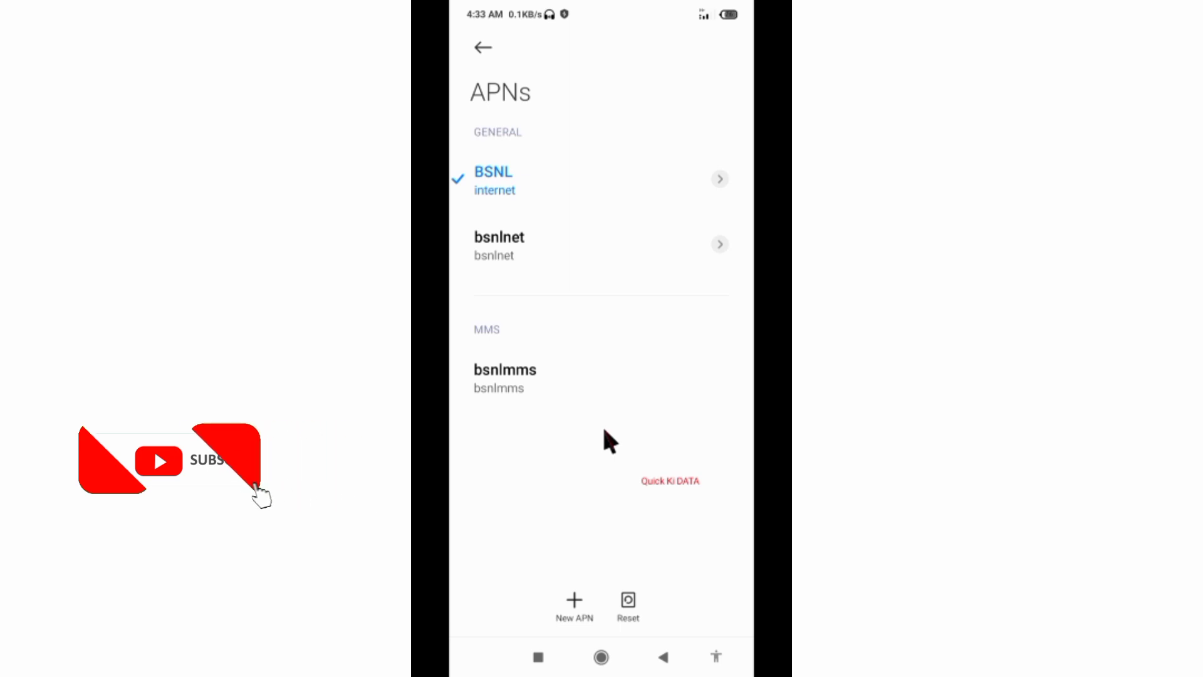
- Go to the home screen and switch aeroplane mode on and off again to restart the mobile connection
{"action": "left_click", "coordinate": [601, 656]}
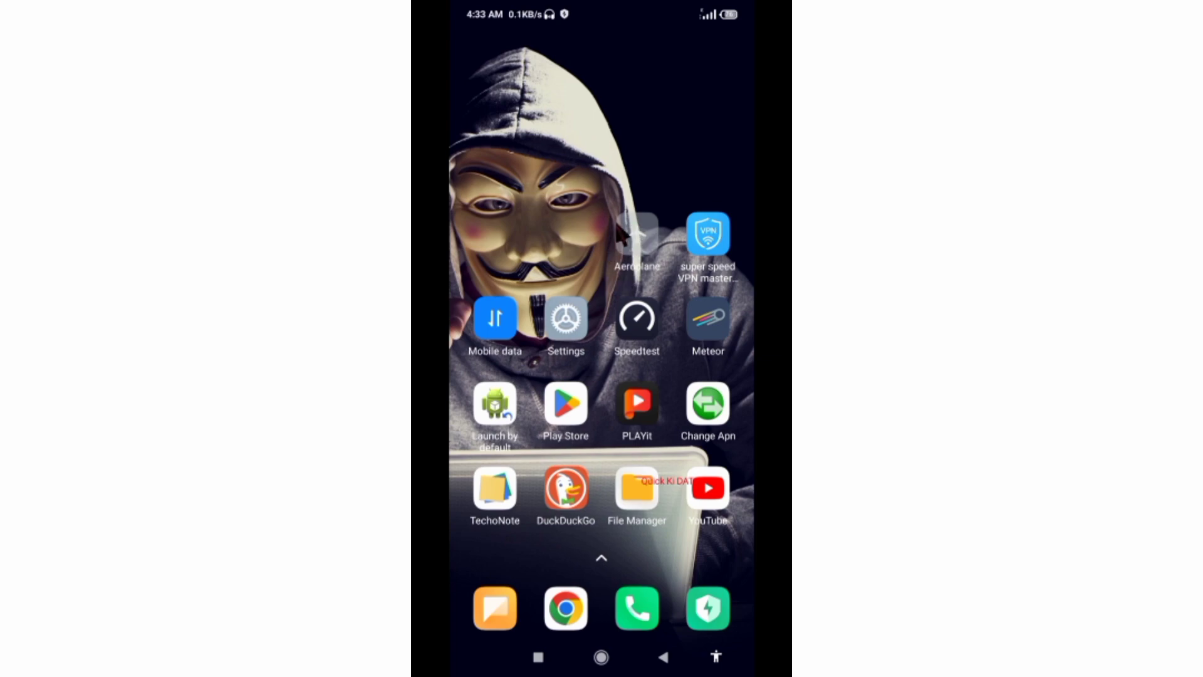
{"action": "left_click", "coordinate": [637, 263]}
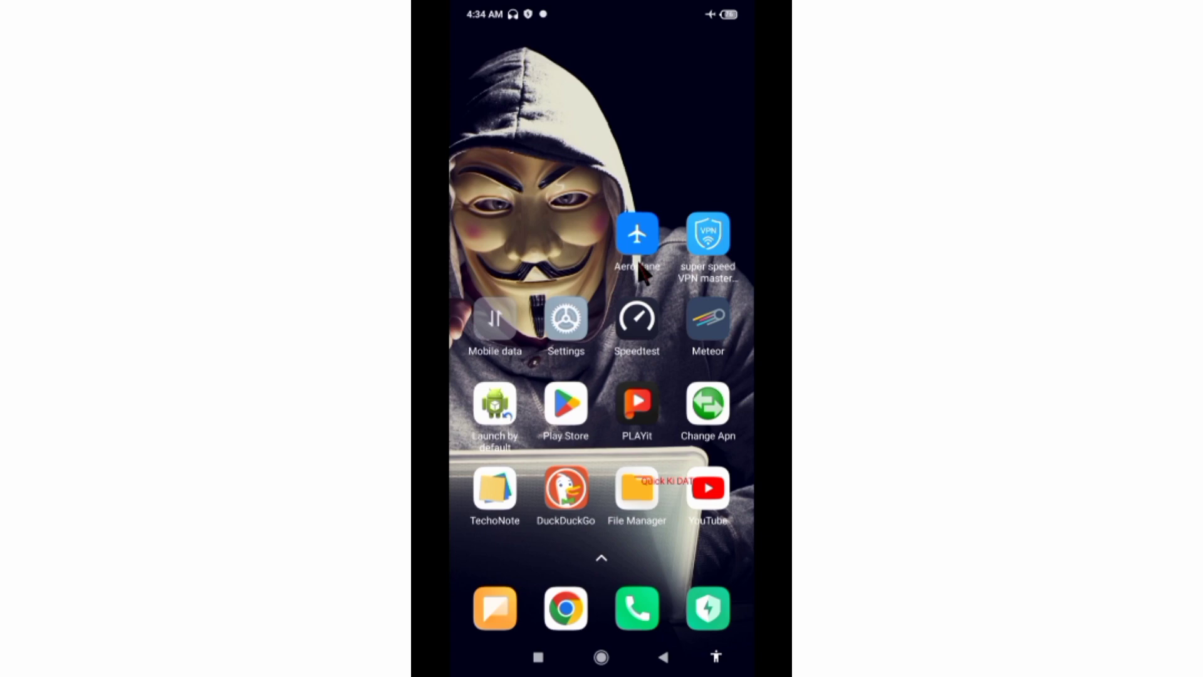
{"action": "left_click", "coordinate": [638, 263]}
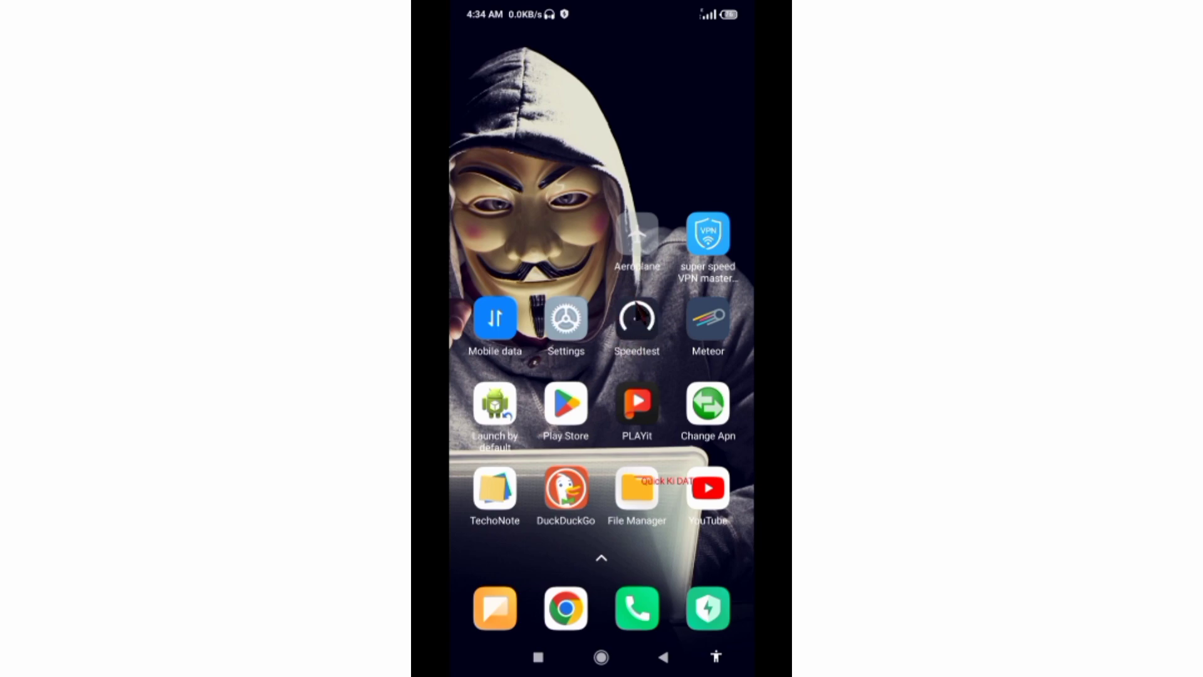
- Run a connection speed test in the Speedtest app, close the test and return to the home screen
{"action": "left_click", "coordinate": [636, 317]}
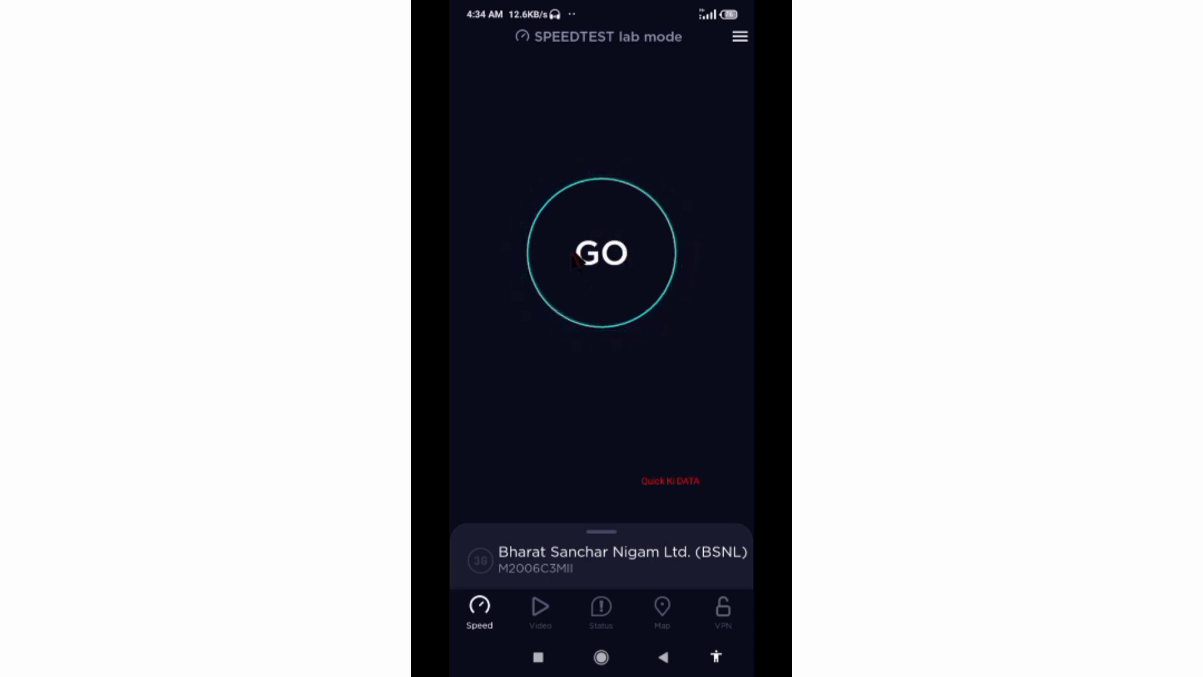
{"action": "left_click", "coordinate": [606, 304]}
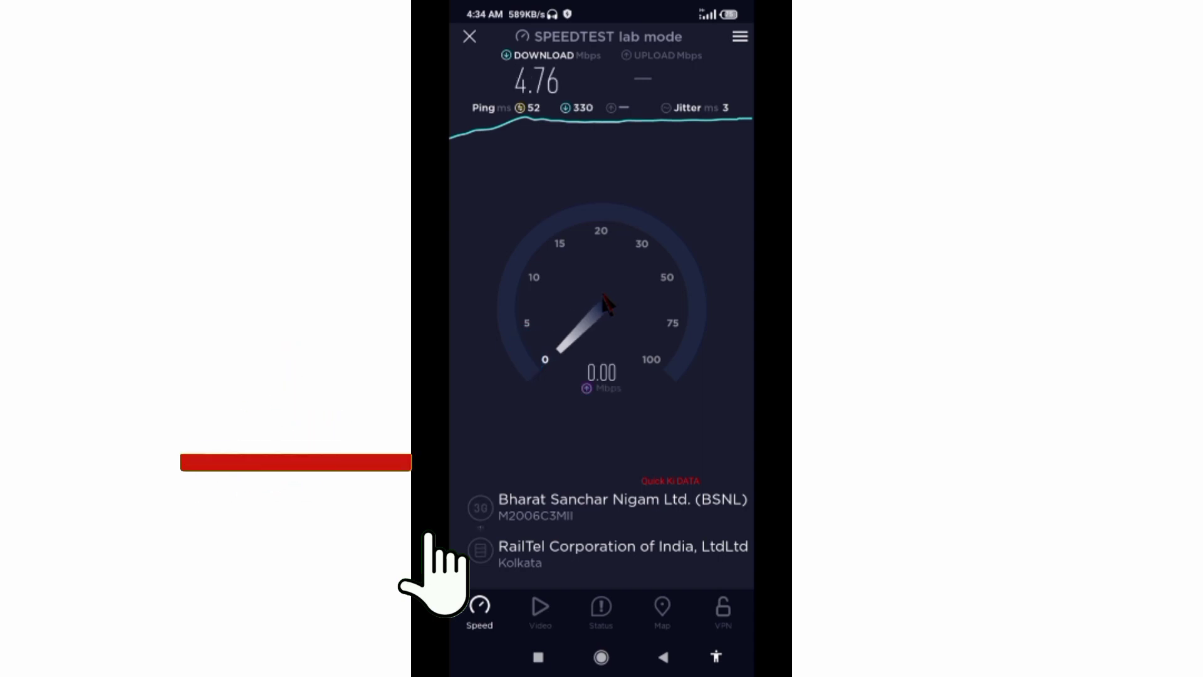
{"action": "left_click", "coordinate": [469, 36]}
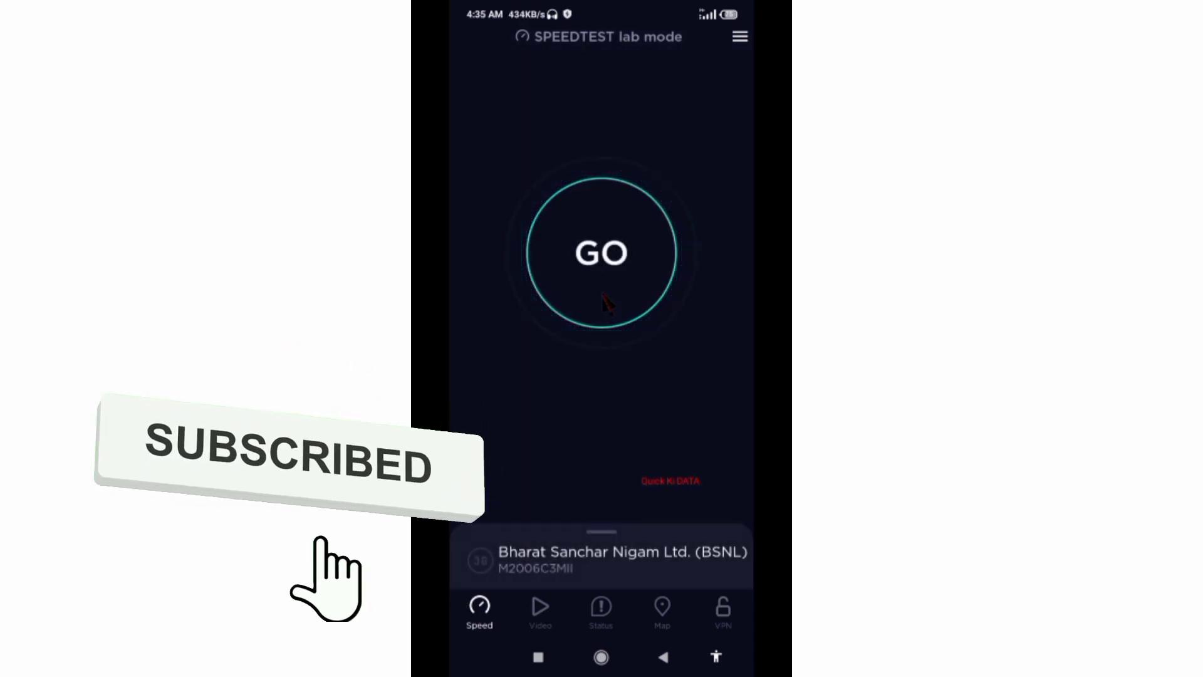
{"action": "left_click", "coordinate": [601, 657]}
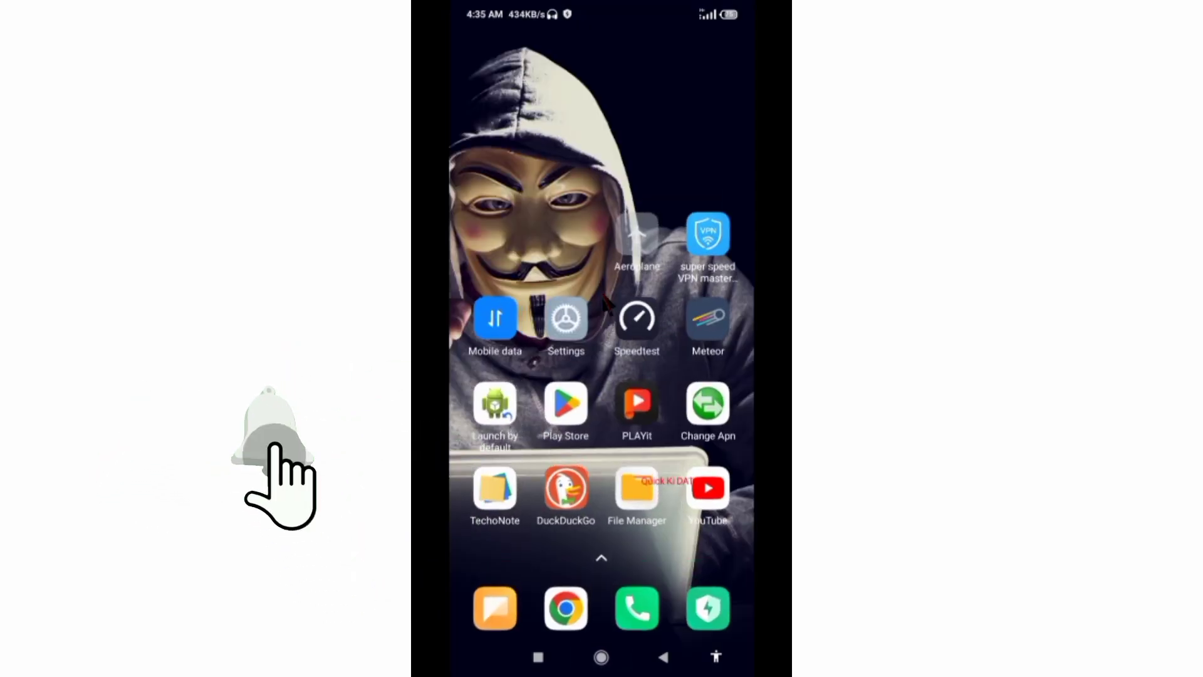